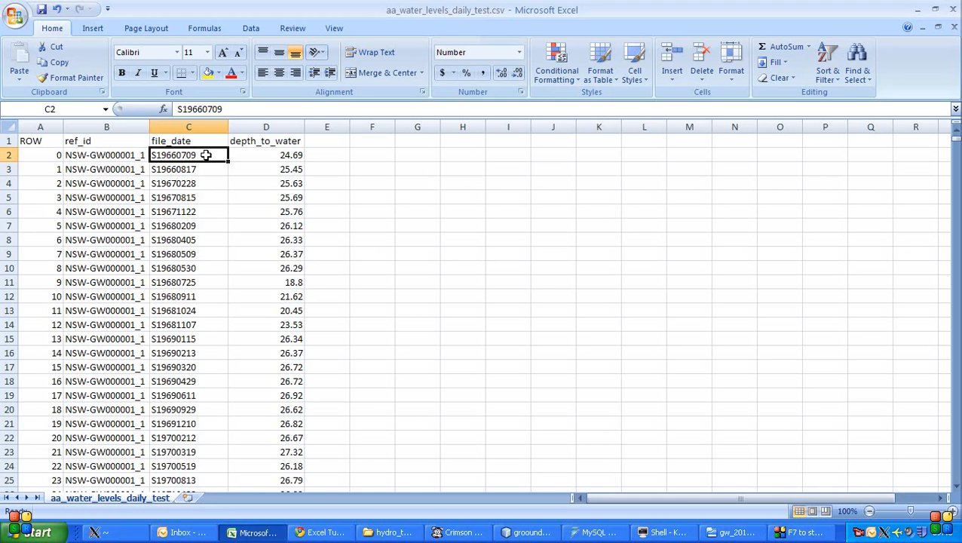
- Look through the date strings in the file_date column and return to the first data row
scroll(208, 198, "down", 7)
scroll(209, 202, "down", 20)
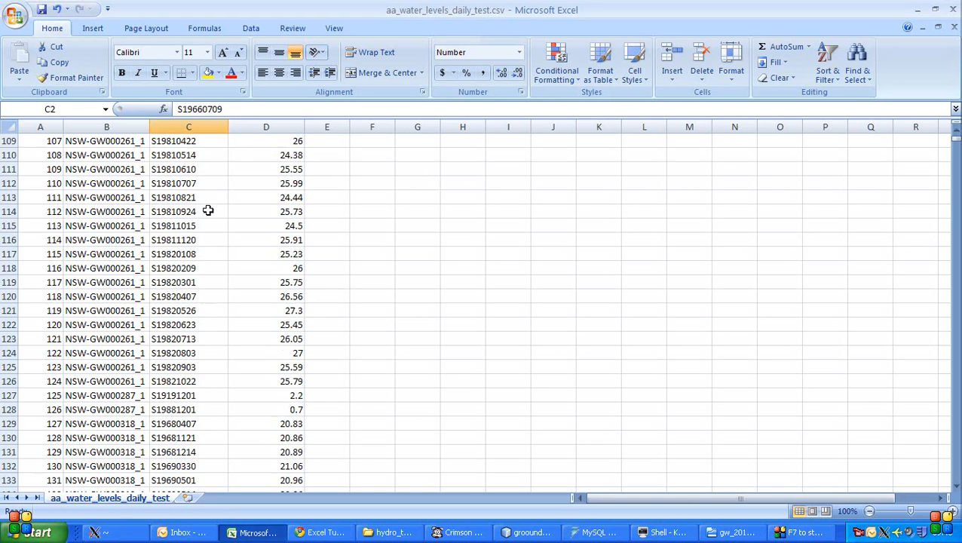
scroll(205, 212, "down", 5)
left_click(205, 212)
key("Up")
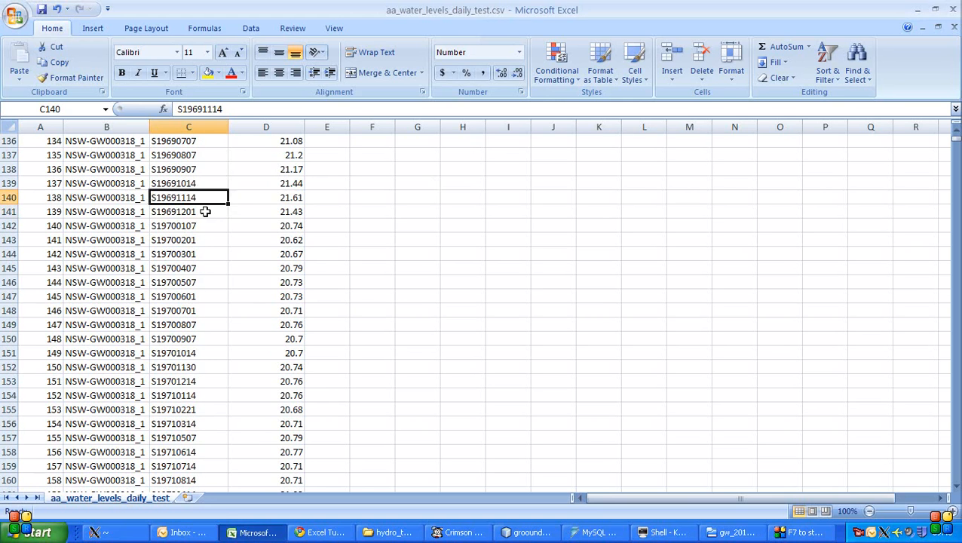
key("Up")
key("Up")
key("Up")
key("Up")
key("Up")
key("Up")
key("Up")
key("Up")
key("Up")
key("Up")
key("Up")
key("Up")
key("Up")
key("Up")
key("Up")
key("Up")
key("Up")
key("Up")
key("Up")
key("Down")
key("Down")
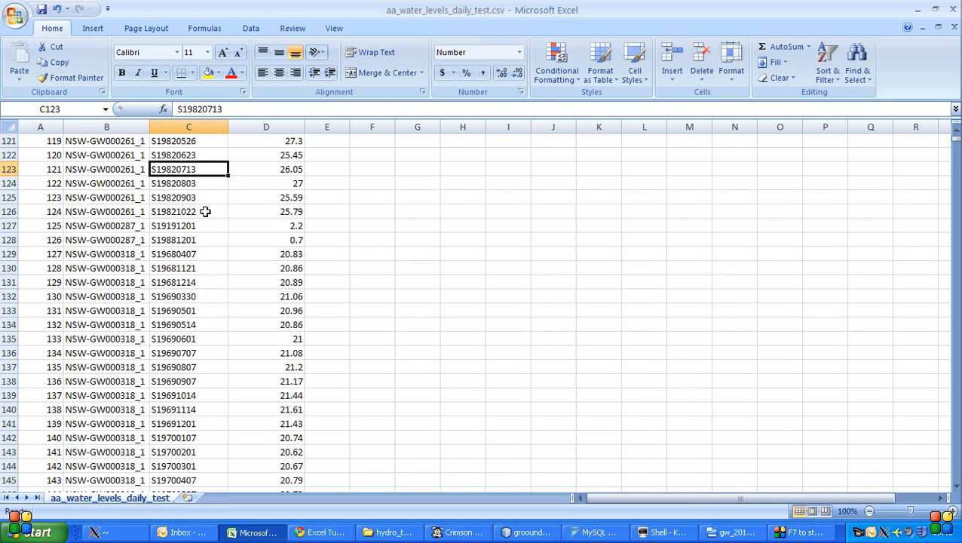
key("Up")
key("Up")
key("Up")
key("Up")
key("Up")
key("Up")
key("Up")
key("Up")
key("Up")
key("Up")
key("Up")
key("Up")
key("Up")
key("Up")
key("Up")
key("Up")
key("Up")
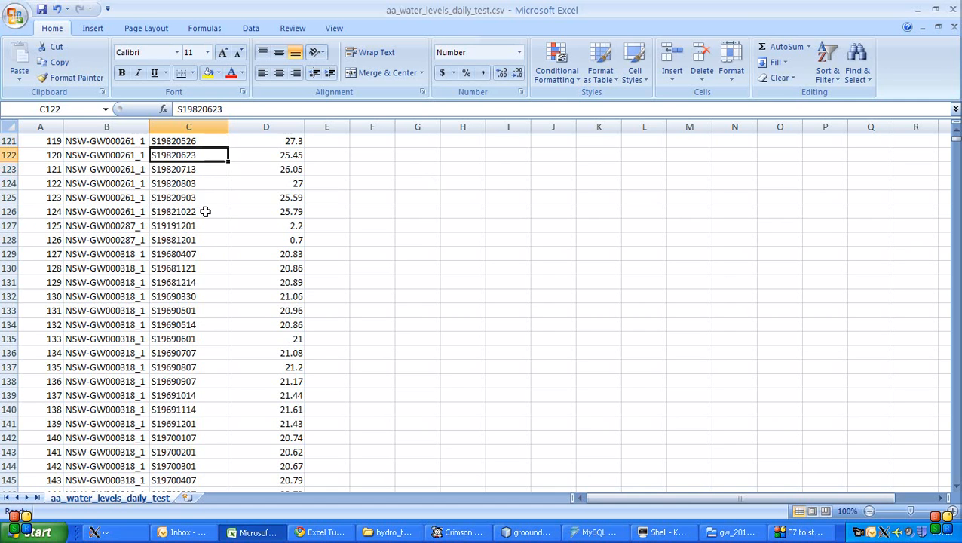
key("Up")
key("Up")
key("Up")
key("Up")
key("Up")
key("Up")
key("Up")
key("Up")
key("Up")
key("Up")
key("Up")
key("Up")
key("Up")
key("Up")
key("Up")
key("Up")
key("Up")
key("Up")
key("Up")
key("Up")
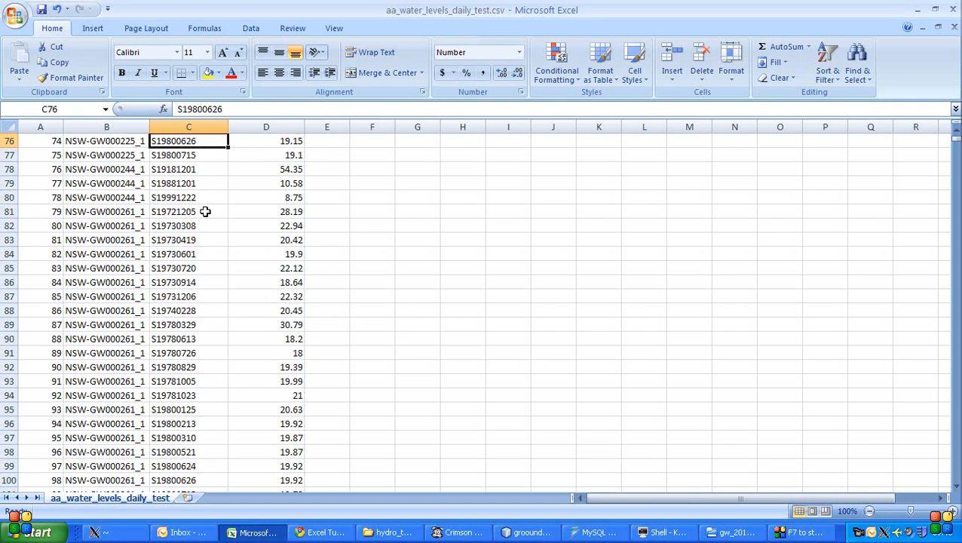
key("ctrl+Up")
key("Down")
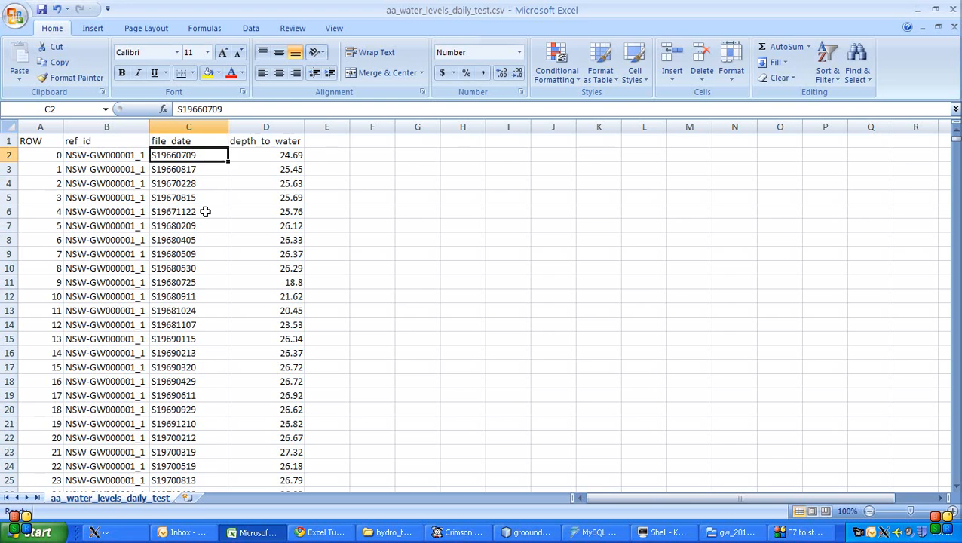
key("Right")
key("Left")
key("Right")
key("Right")
key("Up")
key("Down")
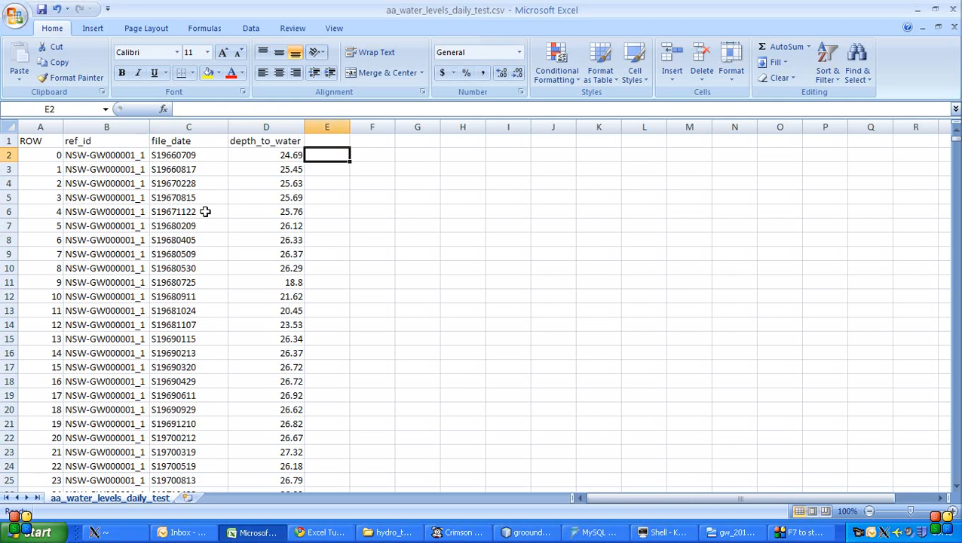
key("Left")
key("Left")
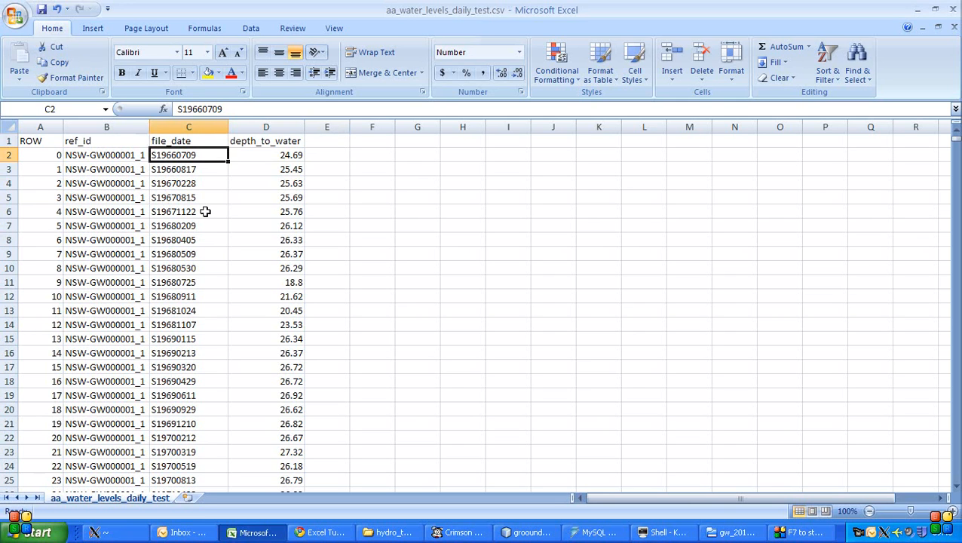
key("Right")
key("Right")
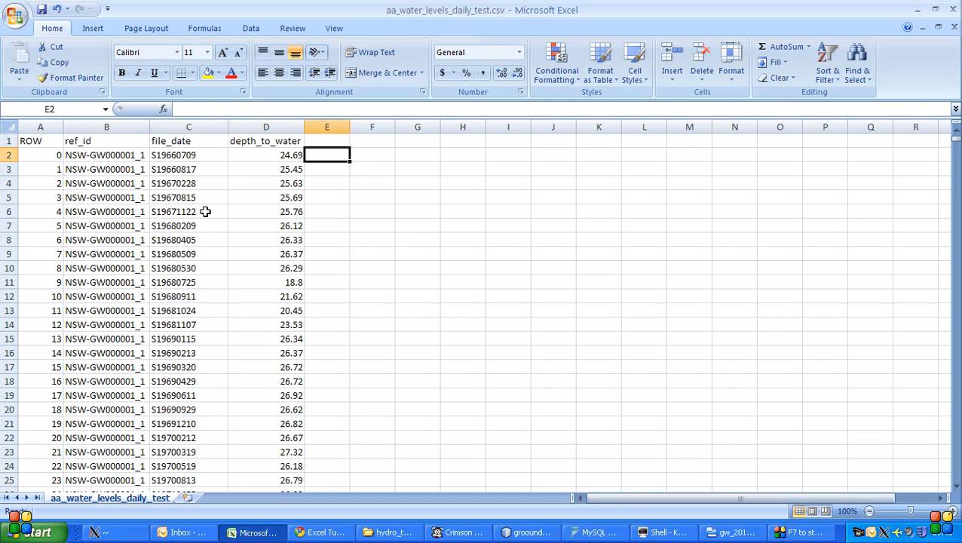
key("Up")
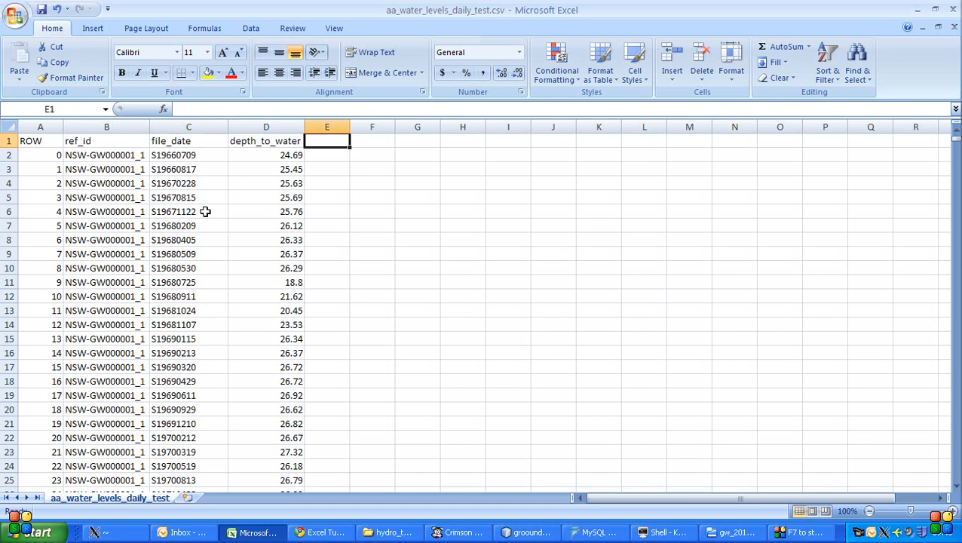
key("Left")
key("Left")
key("Down")
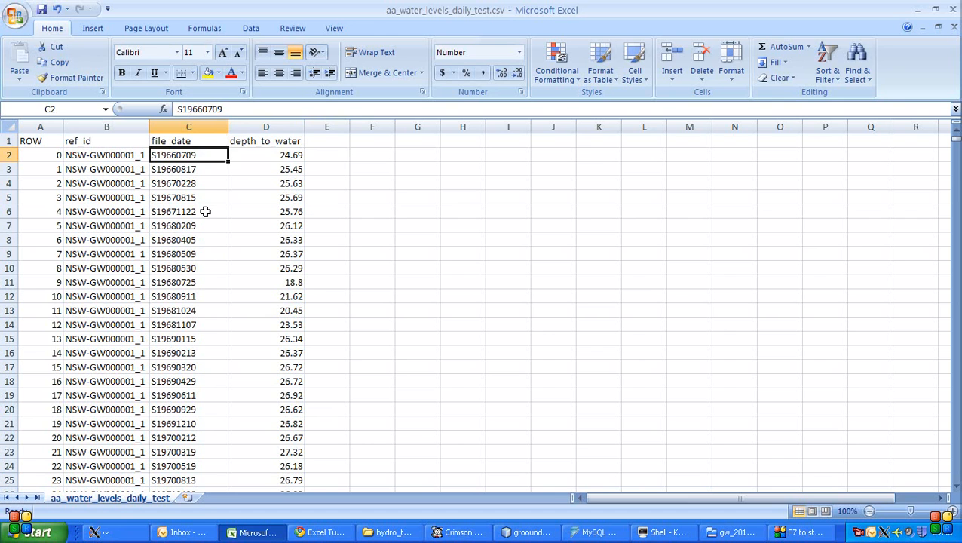
- Add the column header "year" in cell E1, beside depth_to_water
key("Right")
key("Right")
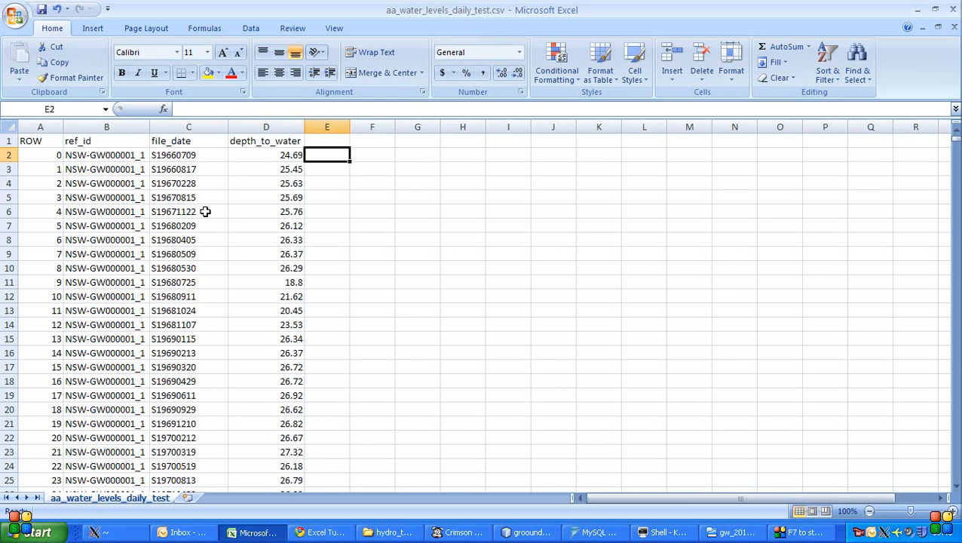
key("Up")
type("year")
key("Return")
- Extract the year from the first file_date by entering =MID(C2,2,4) in cell E2
type("=")
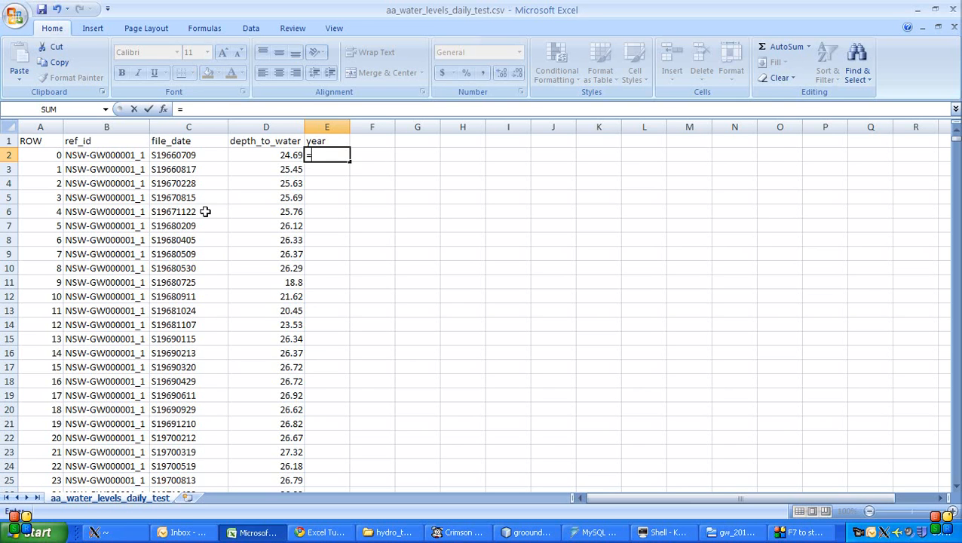
type("mid")
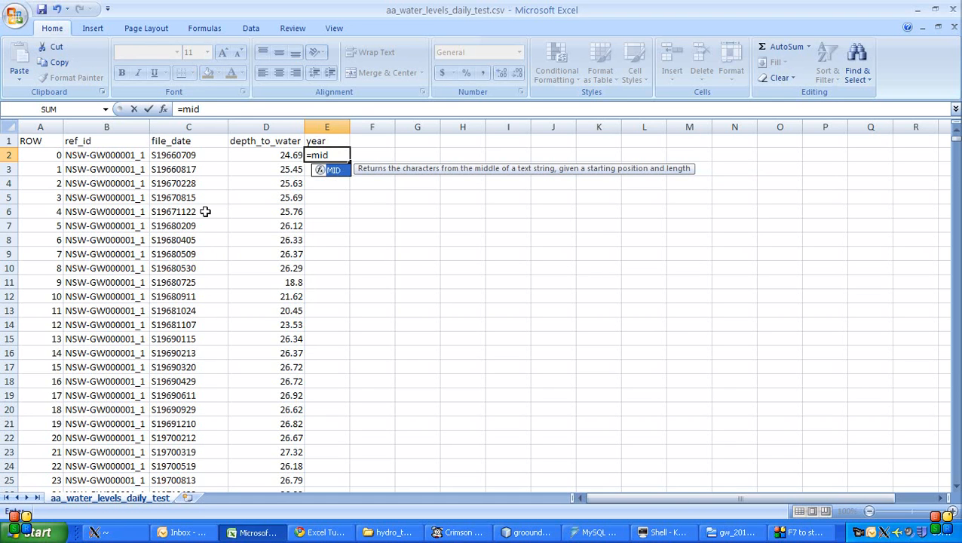
type("(")
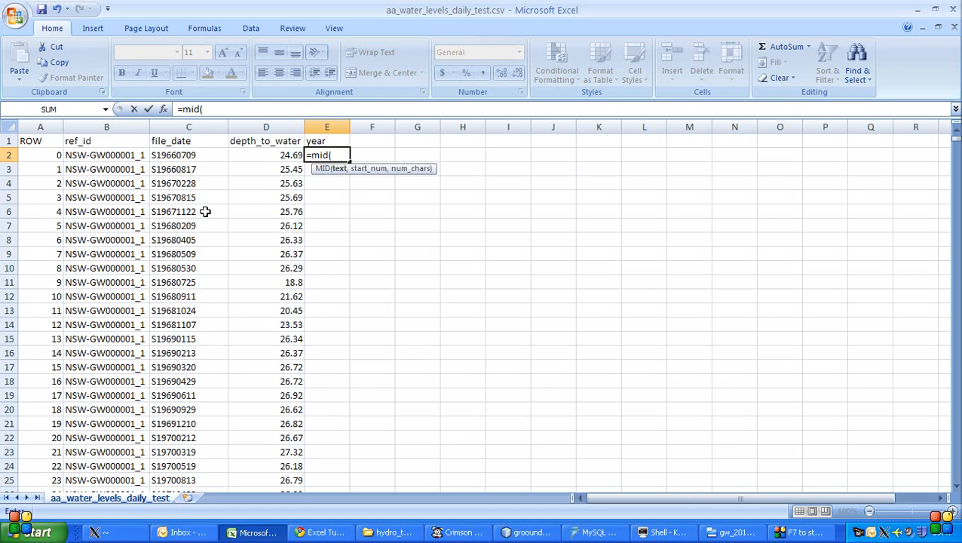
left_click(205, 155)
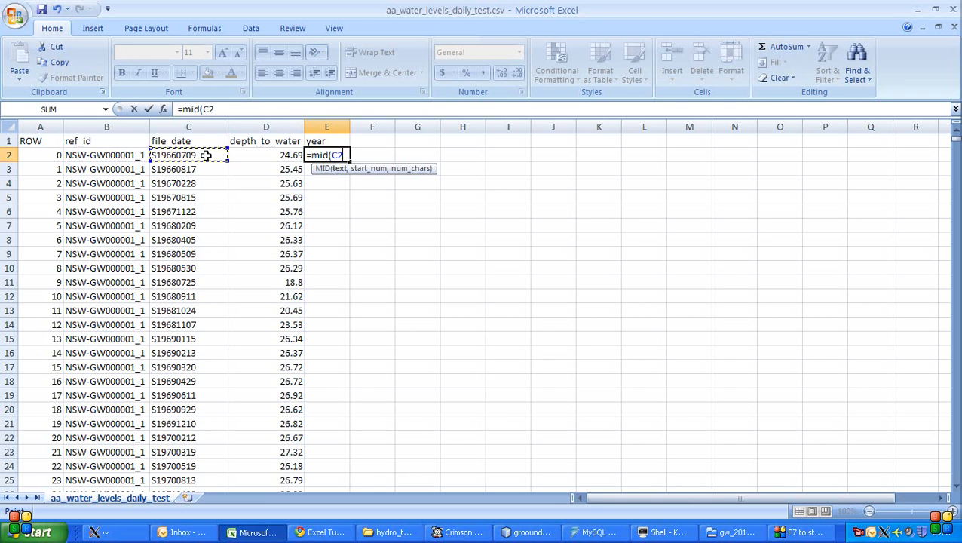
type(",")
type("2,")
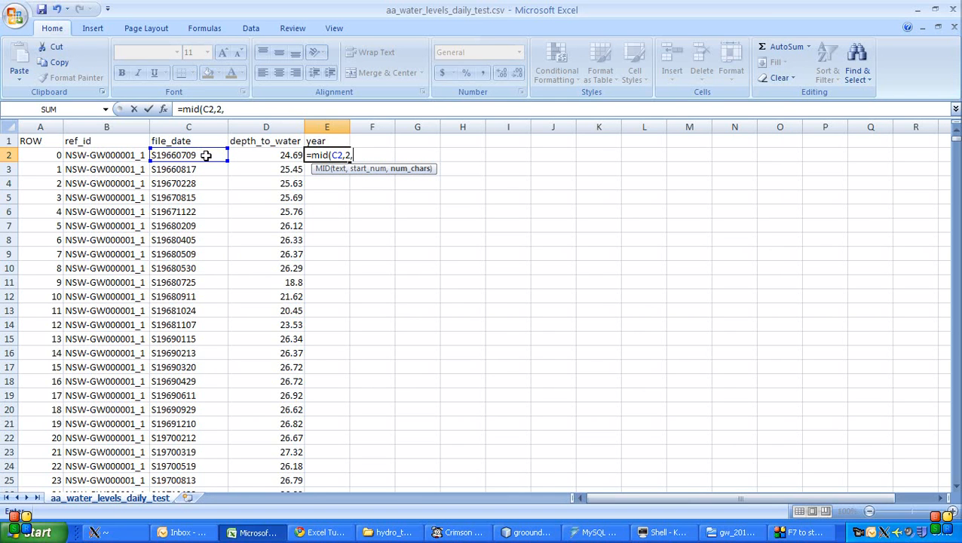
type("4)")
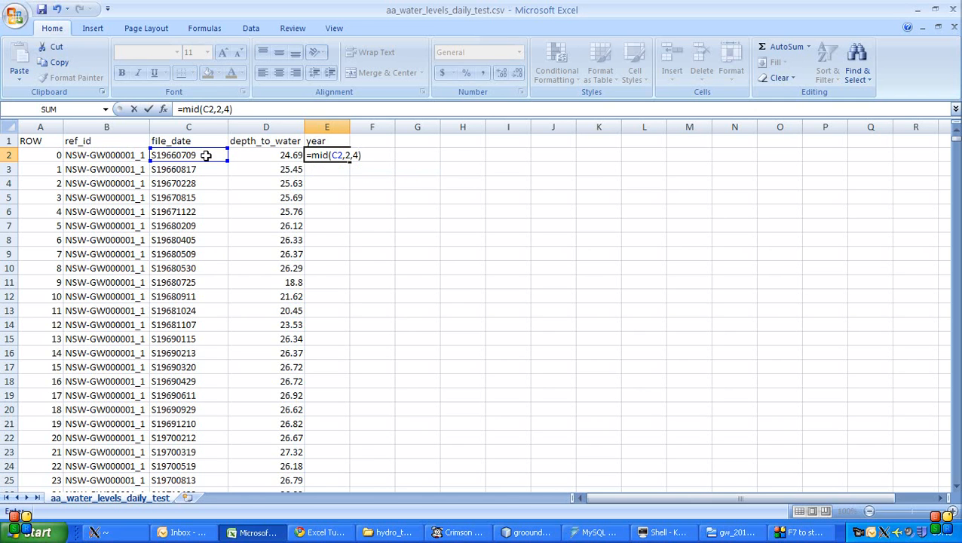
key("Return")
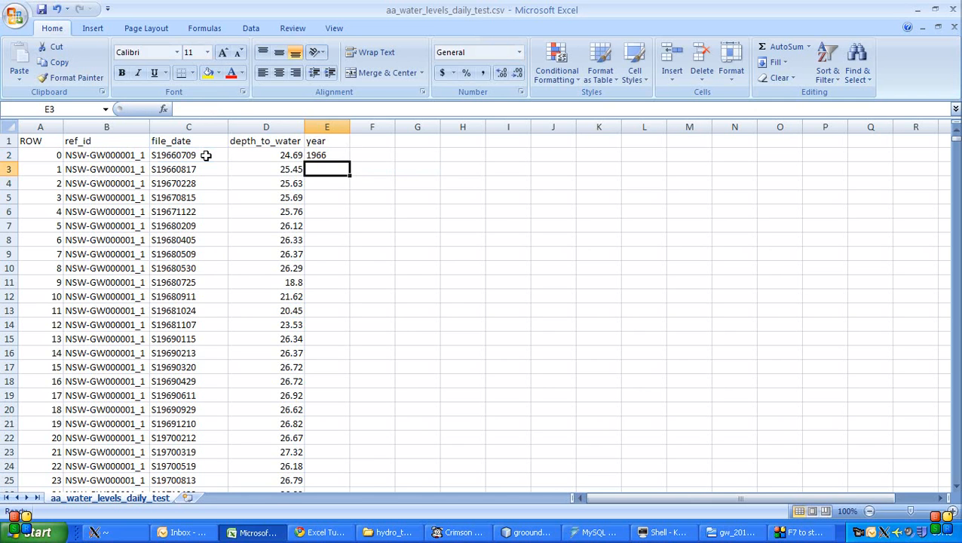
- Add the column header "month" in cell F1, beside the year header
key("Up")
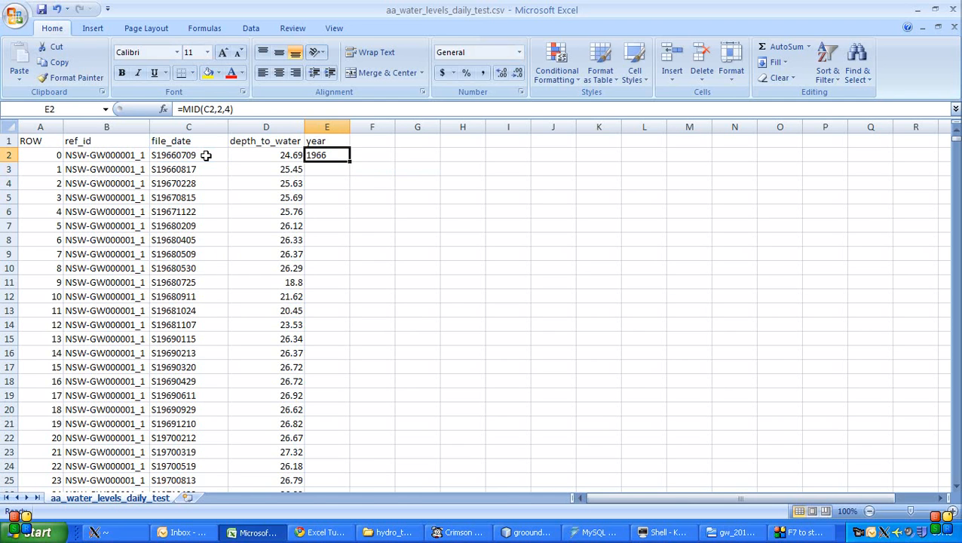
key("Right")
key("Up")
type("month")
key("Tab")
key("Return")
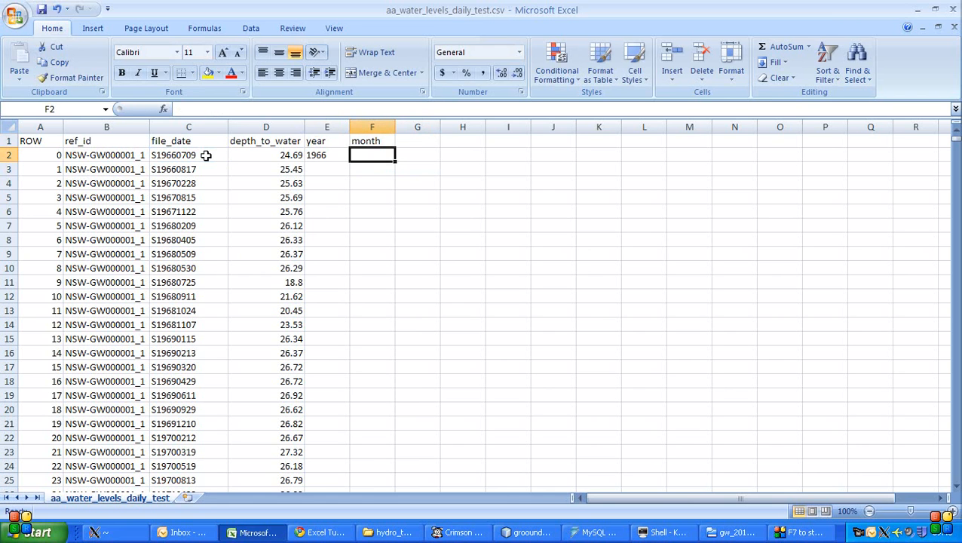
- Extract the month from the first file_date by entering =MID(C2,6,2) in cell F2
type("=")
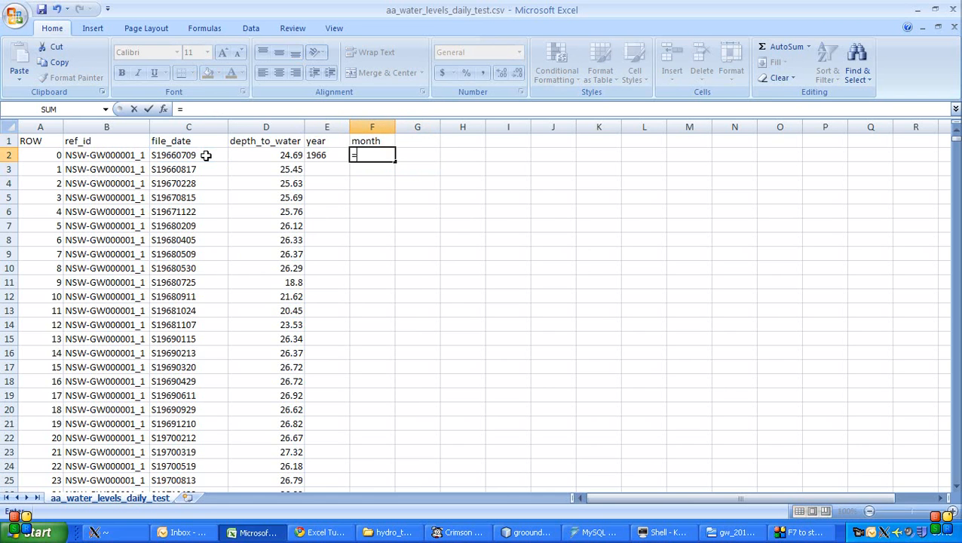
type("mid(")
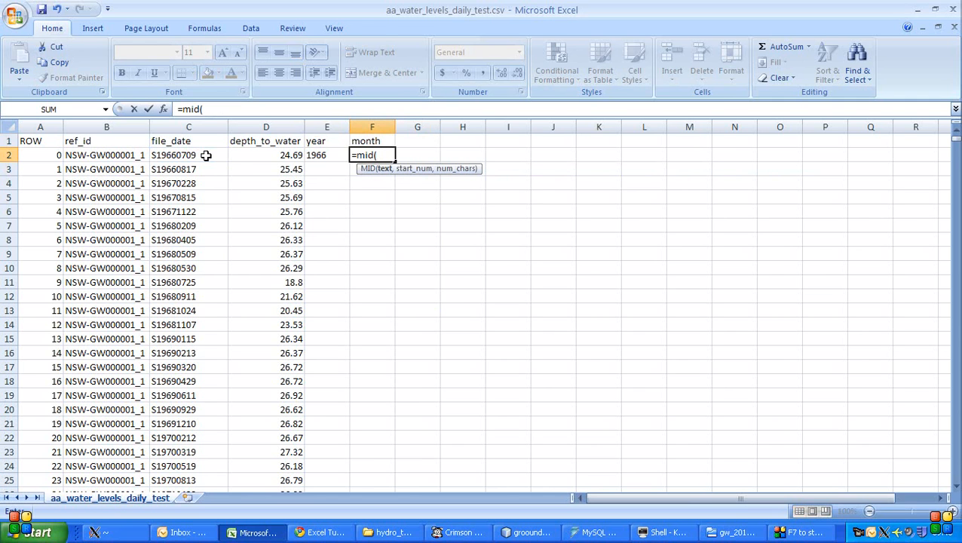
left_click(205, 155)
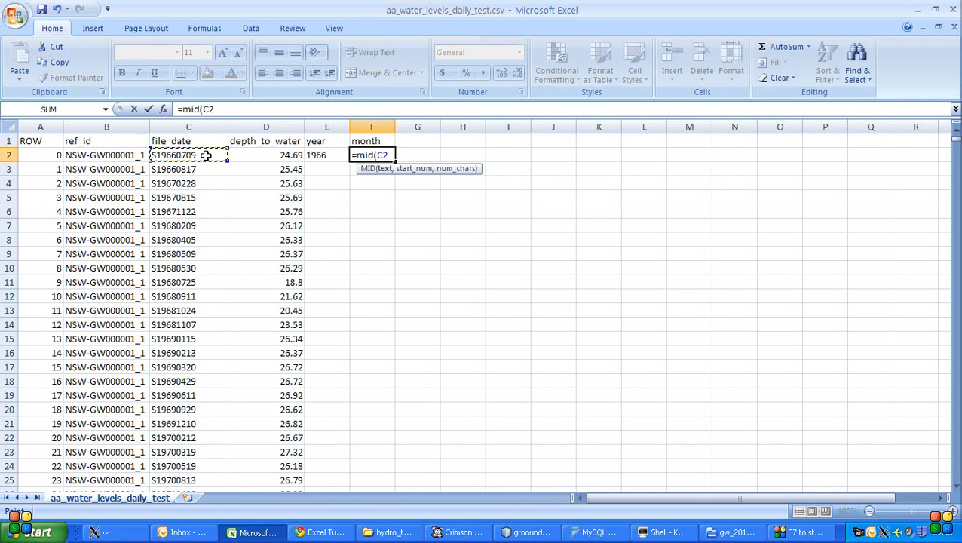
type(",")
type("6,2")
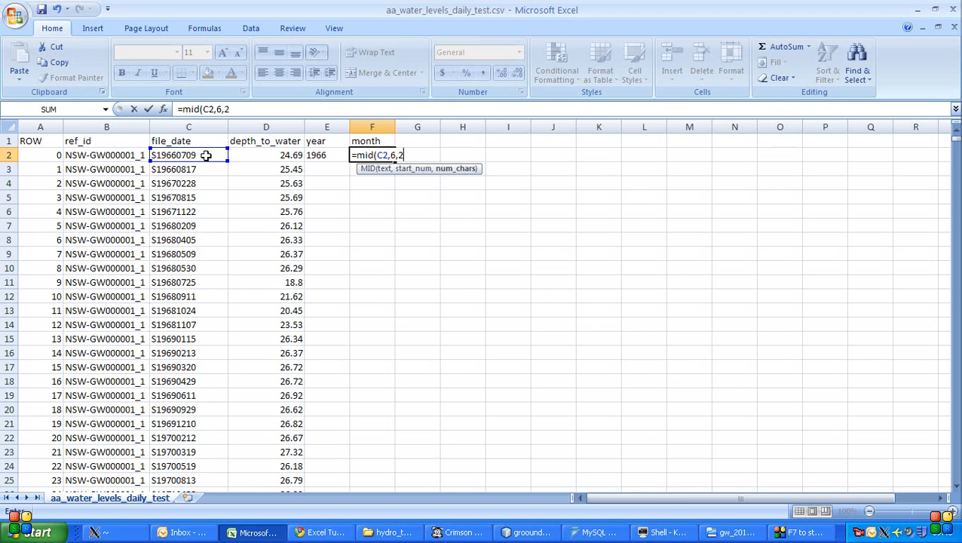
type(")")
key("Up")
- Add the column header "day" in cell G1, beside the month header
key("Right")
key("Up")
type("day")
key("Return")
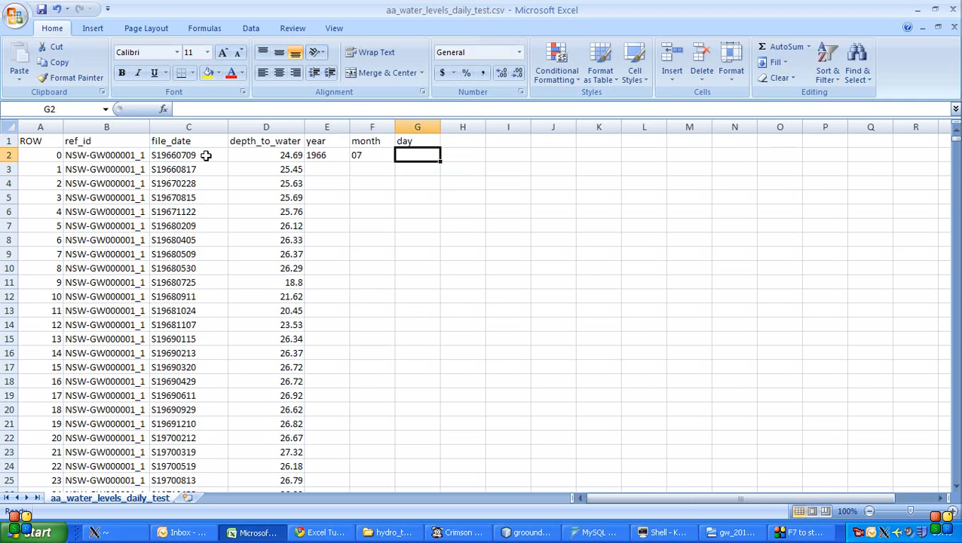
- Extract the day from the first file_date by entering =MID(C2,8,2) in cell G2, and go back to the year cell E2
type("=mid(")
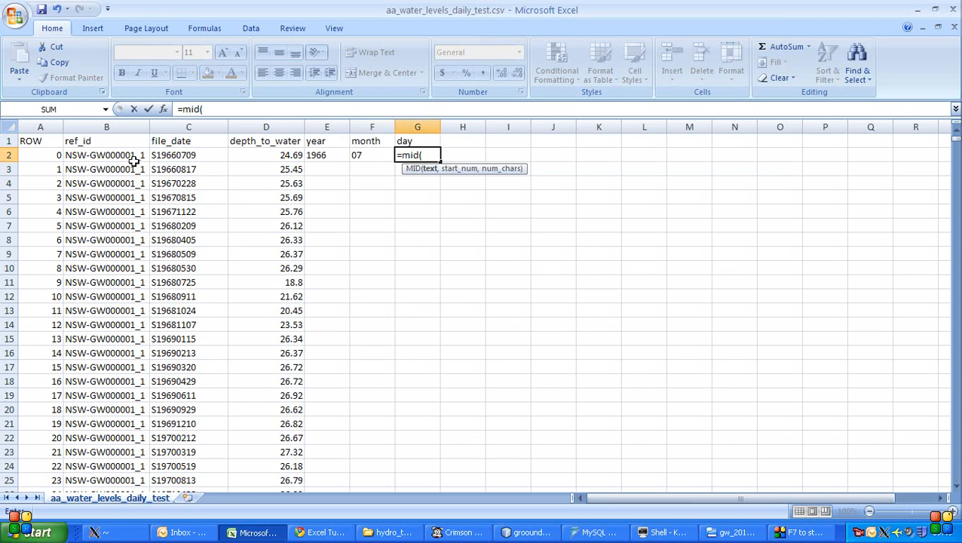
left_click(170, 155)
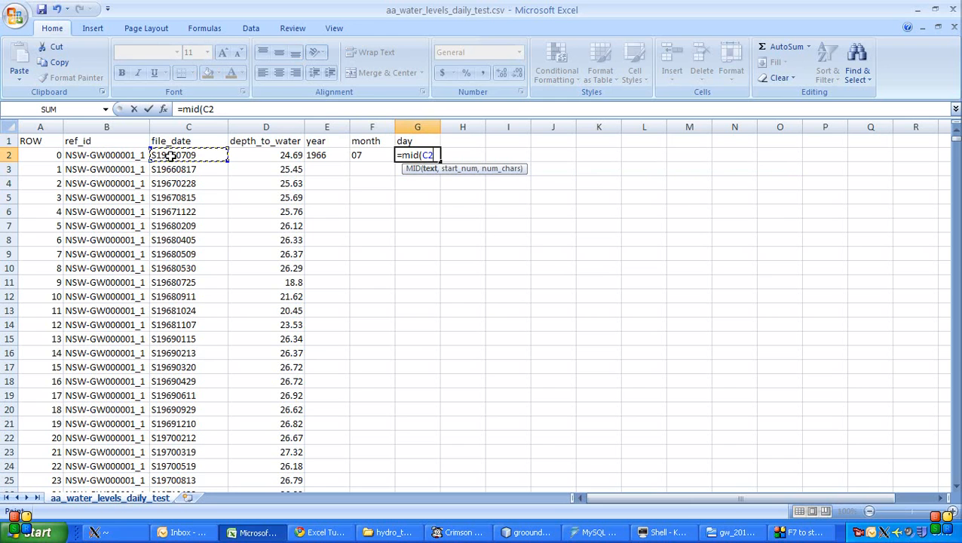
type(",8,2)")
key("Return")
key("Up")
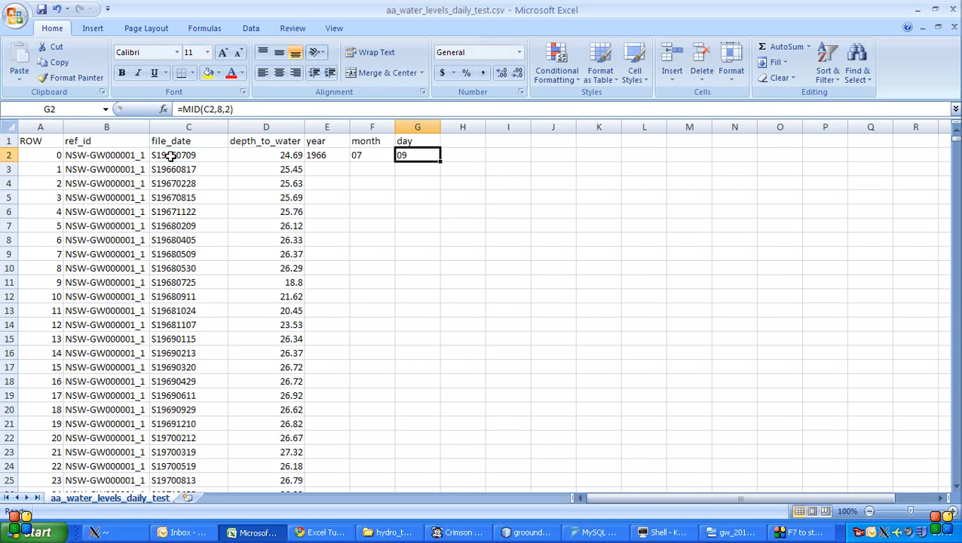
key("Left")
key("Left")
key("shift+Right")
key("shift+Right")
key("ctrl+c")
key("Left")
key("Right")
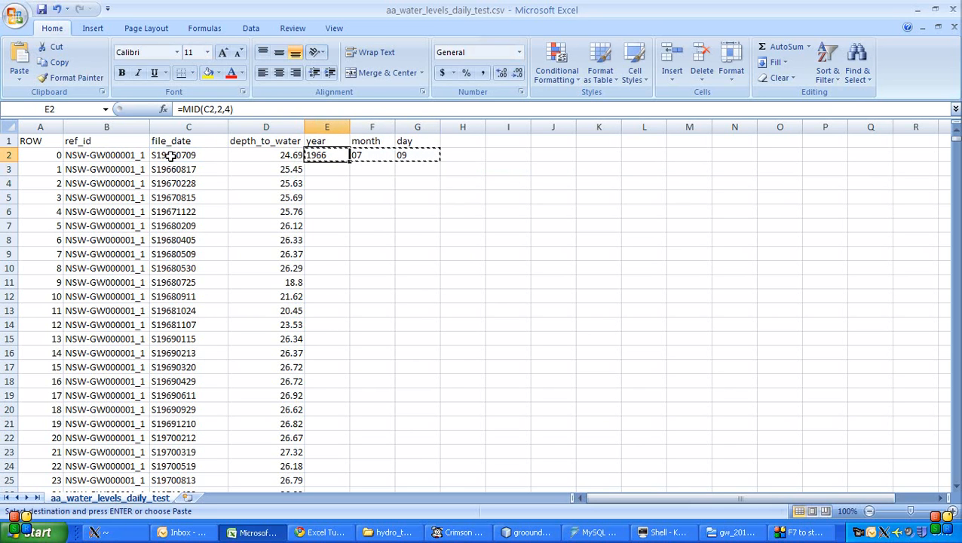
key("Right")
key("Left")
key("Escape")
- Copy the year, month and day formulas in E2:G2 down to every data row, through row 448800
key("shift+Right")
key("shift+Right")
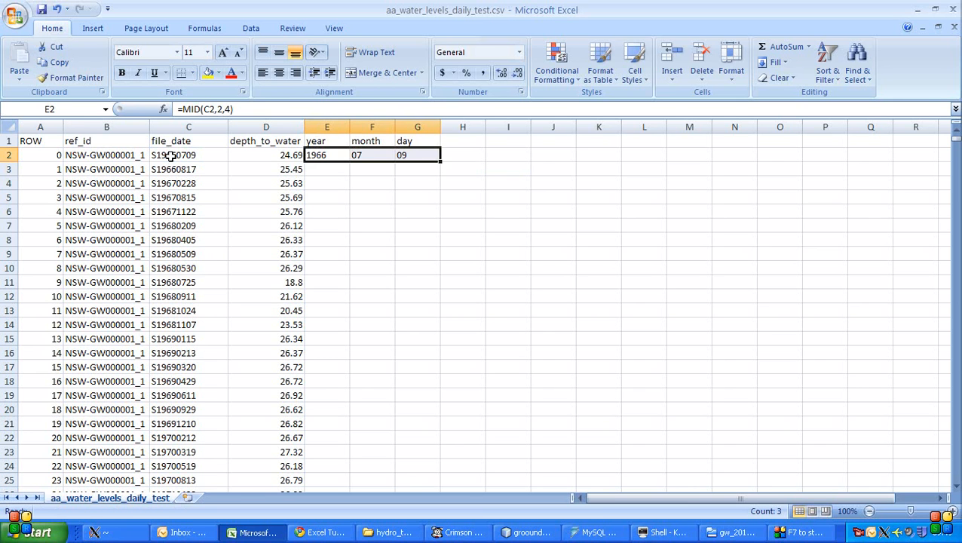
key("ctrl+c")
key("Left")
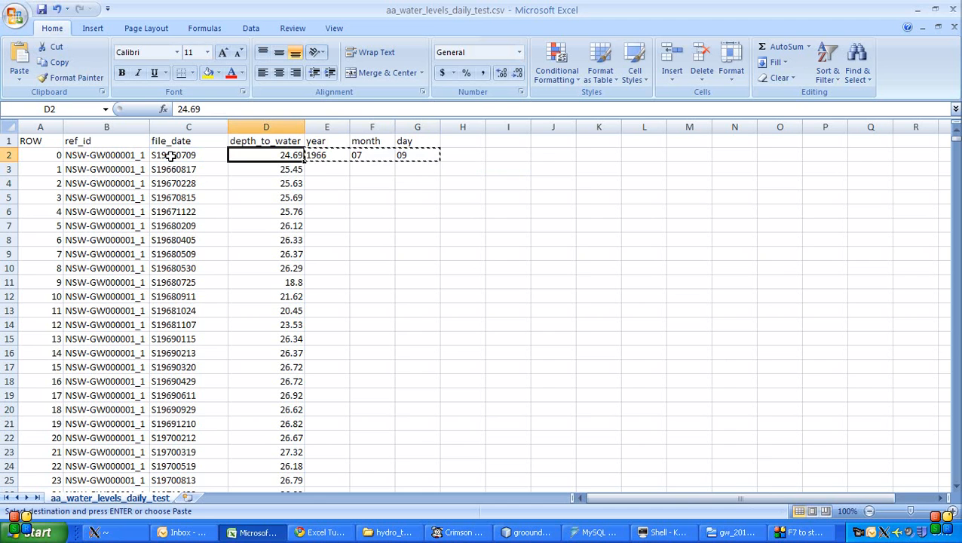
key("ctrl+Down")
key("Right")
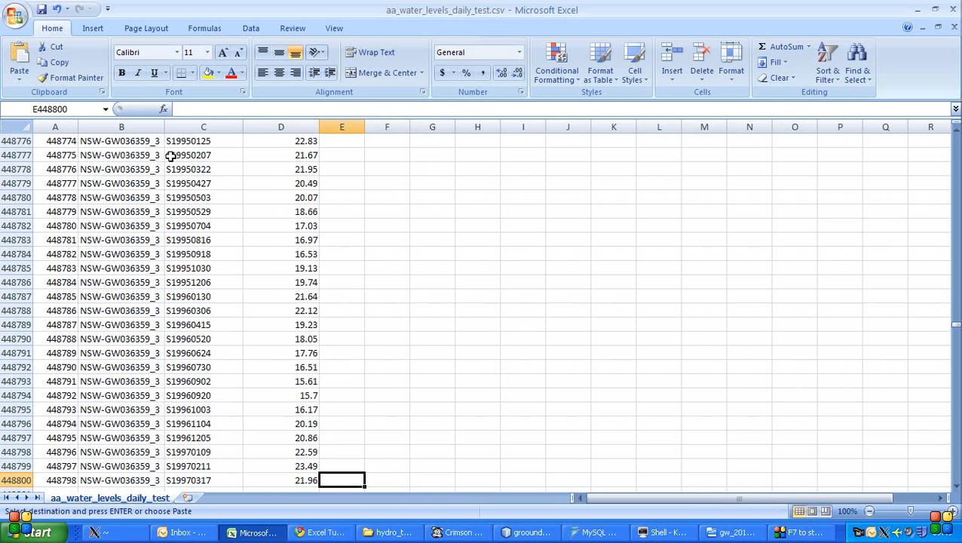
key("shift+Right")
key("shift+Right")
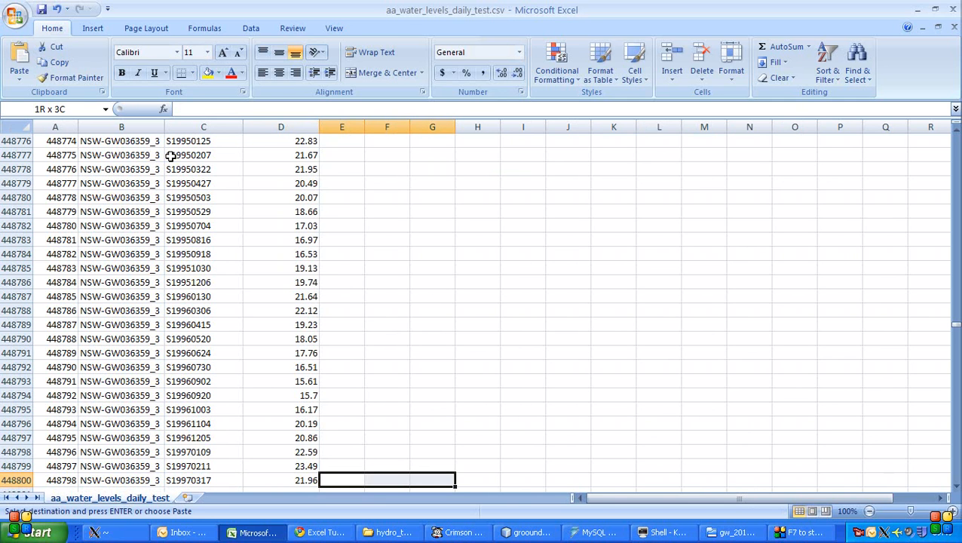
key("ctrl+shift+Up")
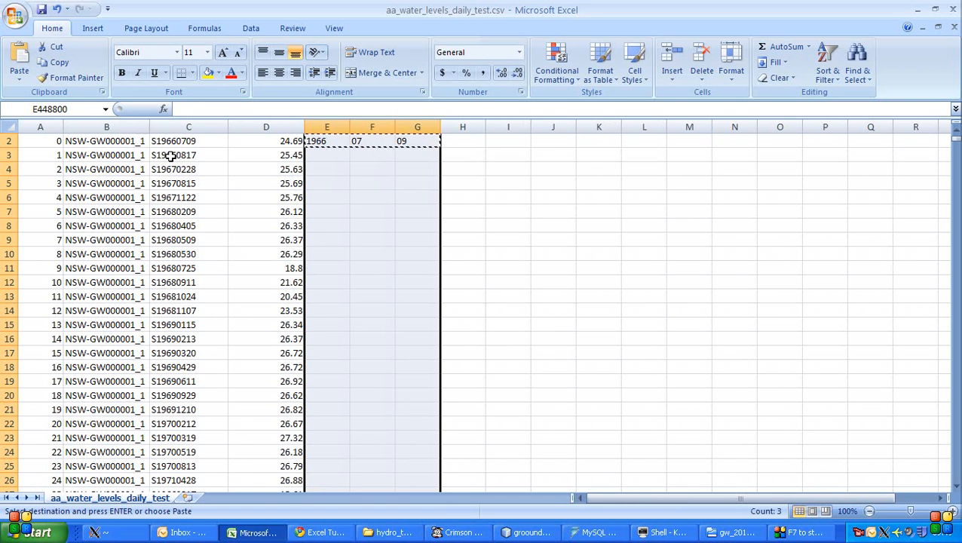
key("Return")
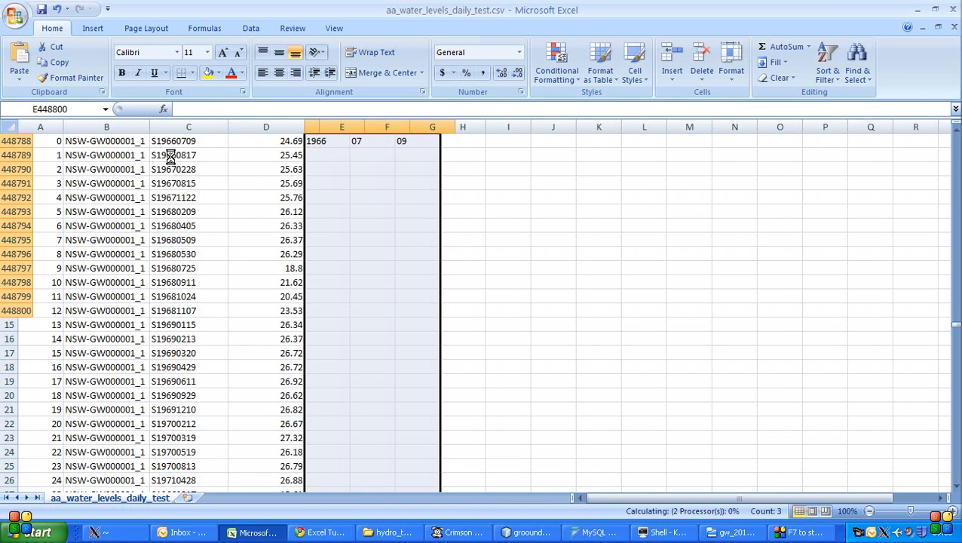
- Return to the start of the data and check the filled year, month and day values against the file_date strings
key("ctrl+Up")
key("Down")
key("Down")
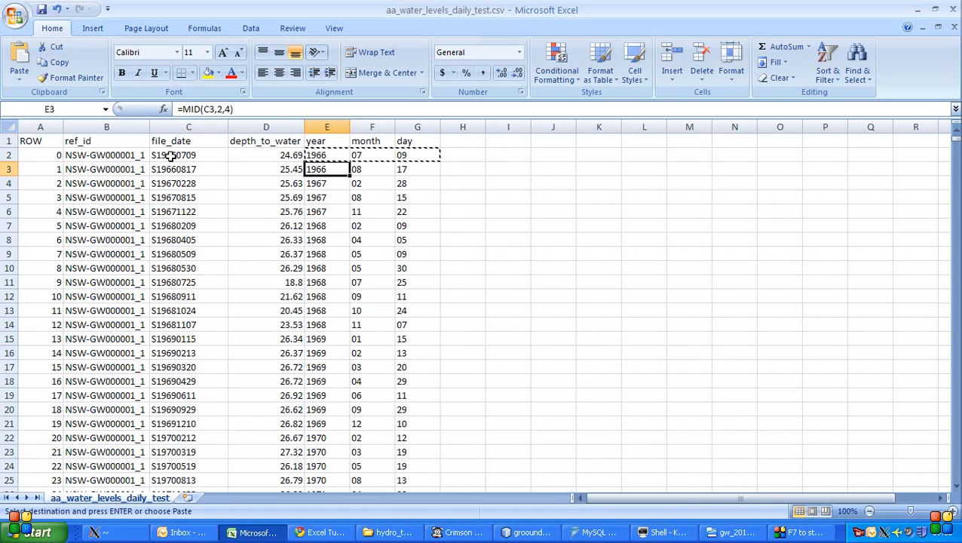
key("Escape")
key("Up")
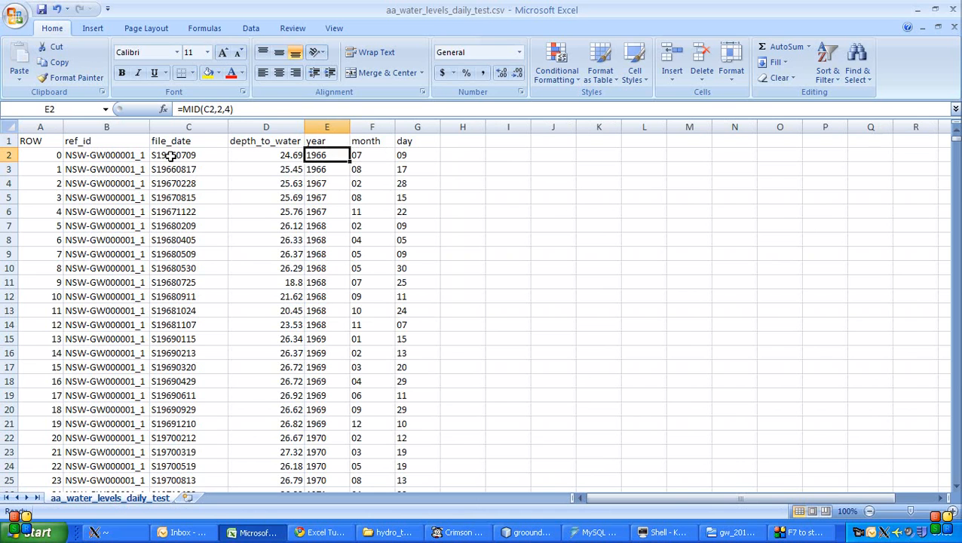
left_click(172, 156)
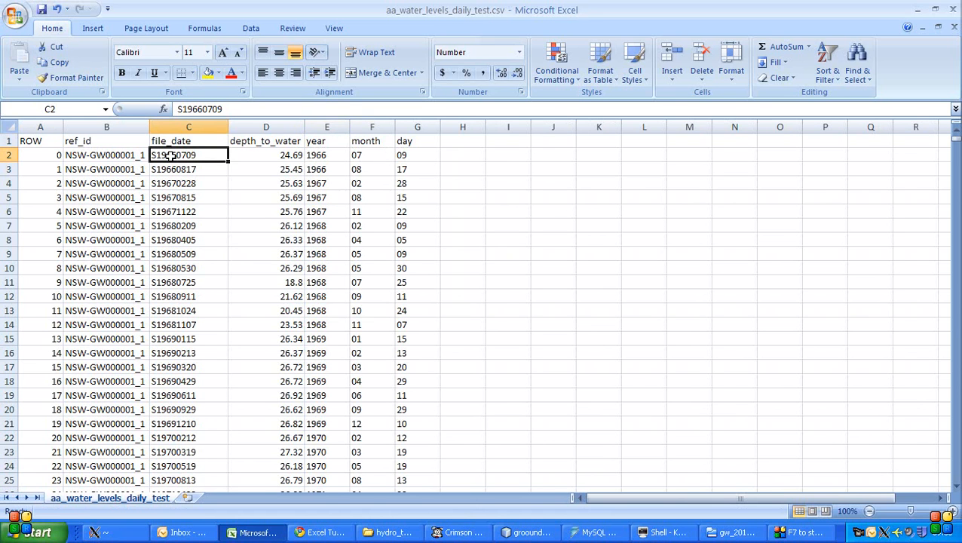
key("Right")
key("Right")
key("Right")
key("Right")
key("Right")
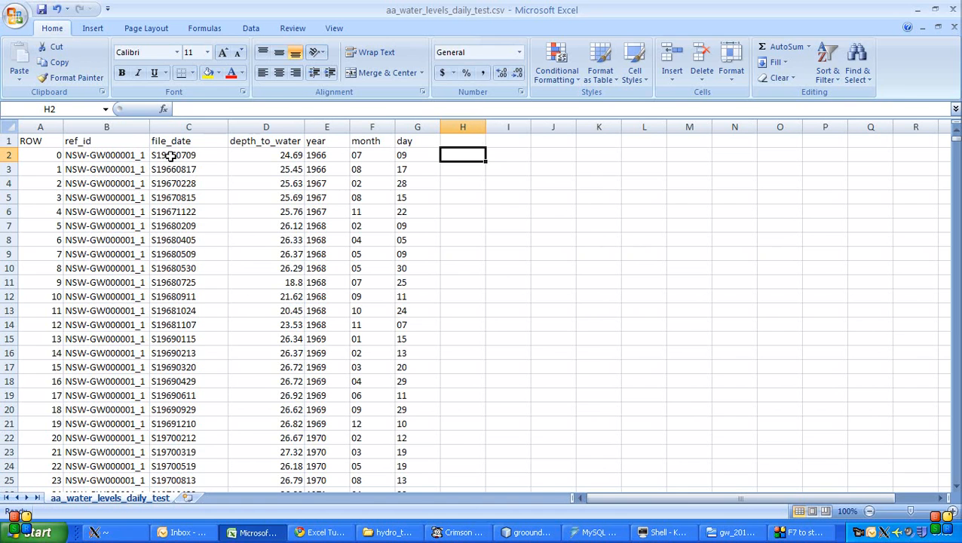
- Sort the whole data table by year, then by month, then by day, each on values from A to Z
left_click(251, 29)
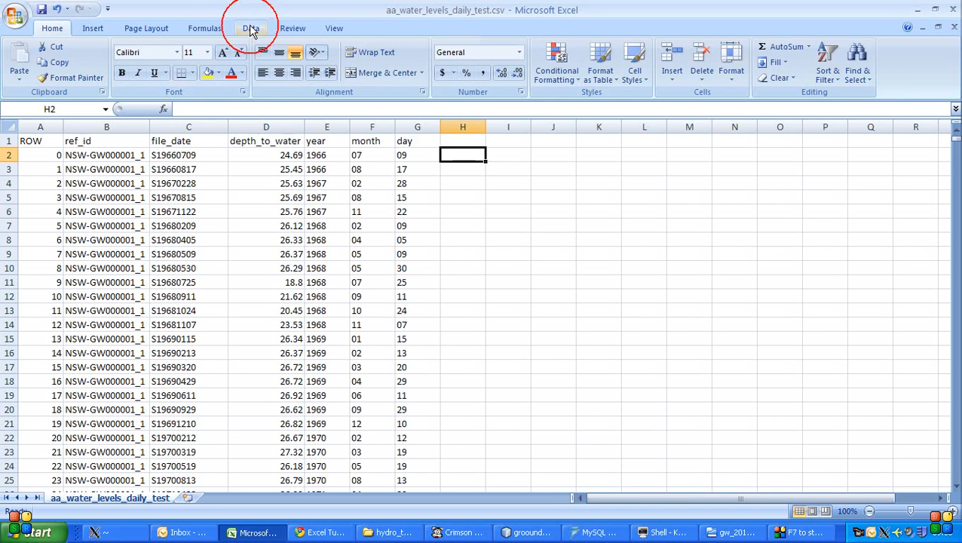
left_click(337, 66)
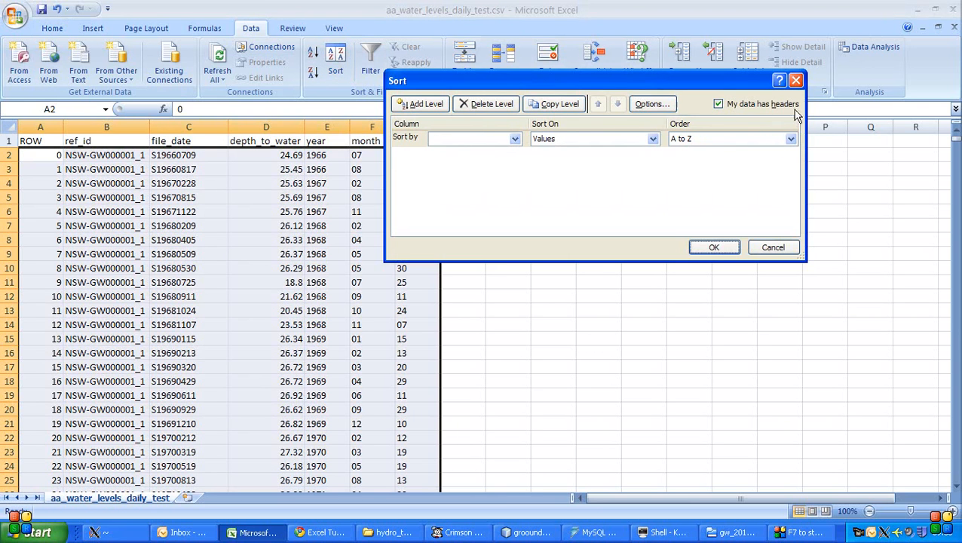
left_click(477, 138)
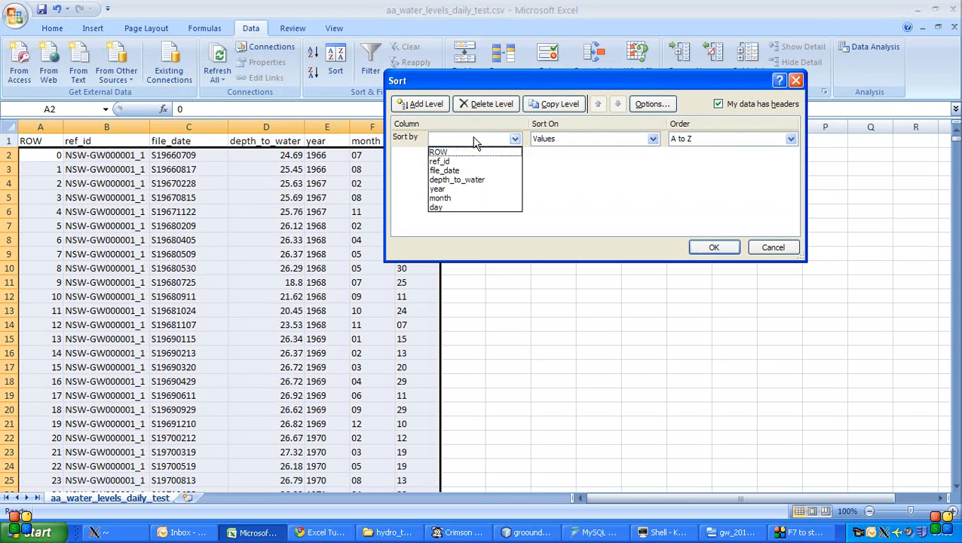
left_click(469, 188)
left_click(430, 104)
left_click(477, 155)
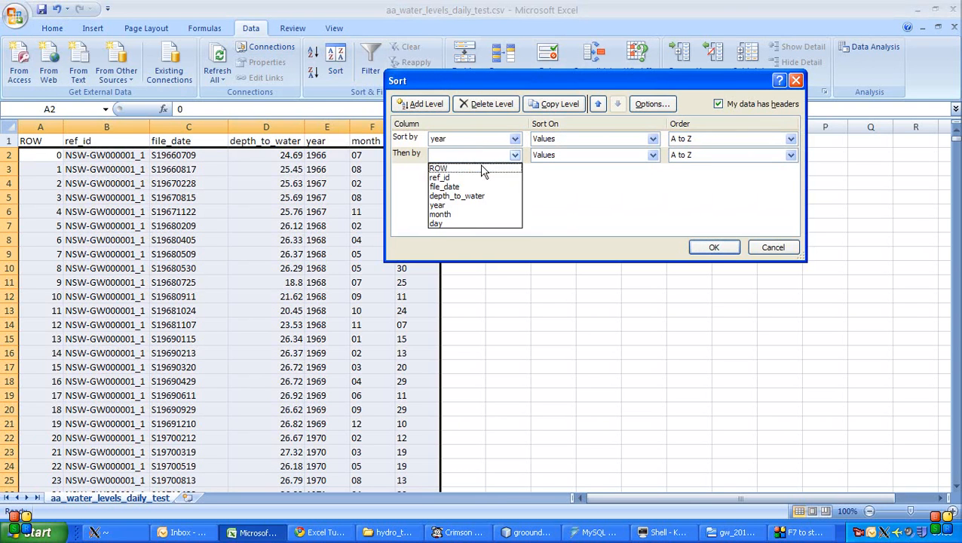
left_click(475, 215)
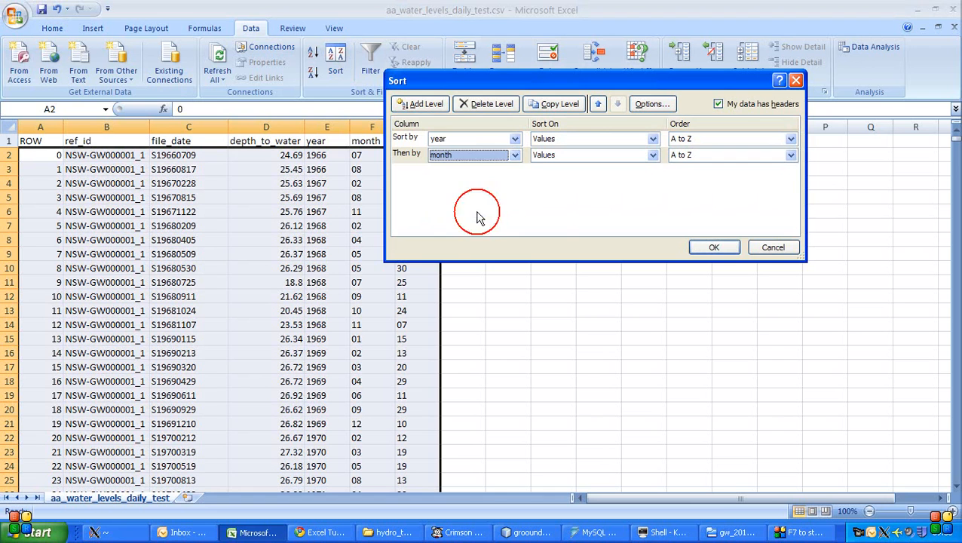
left_click(434, 105)
left_click(461, 170)
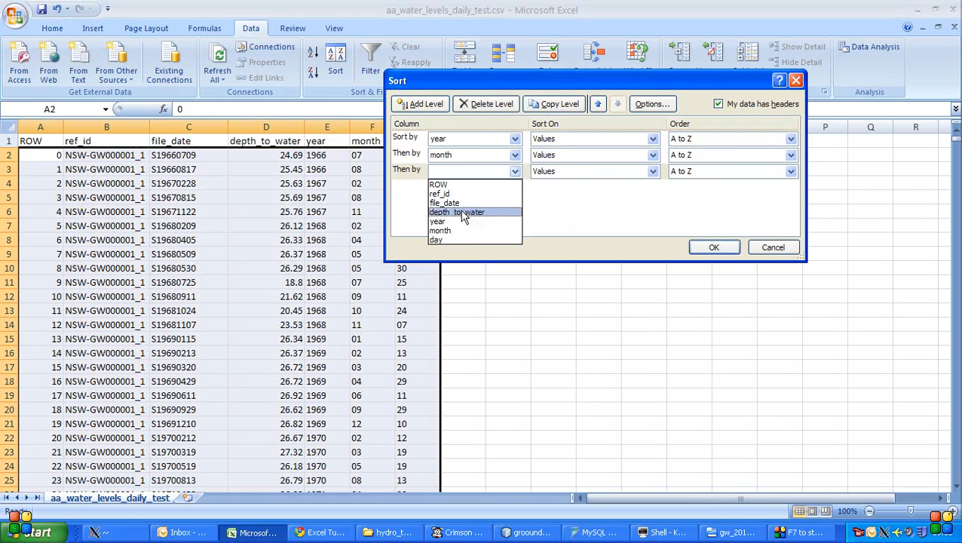
left_click(465, 240)
left_click(705, 247)
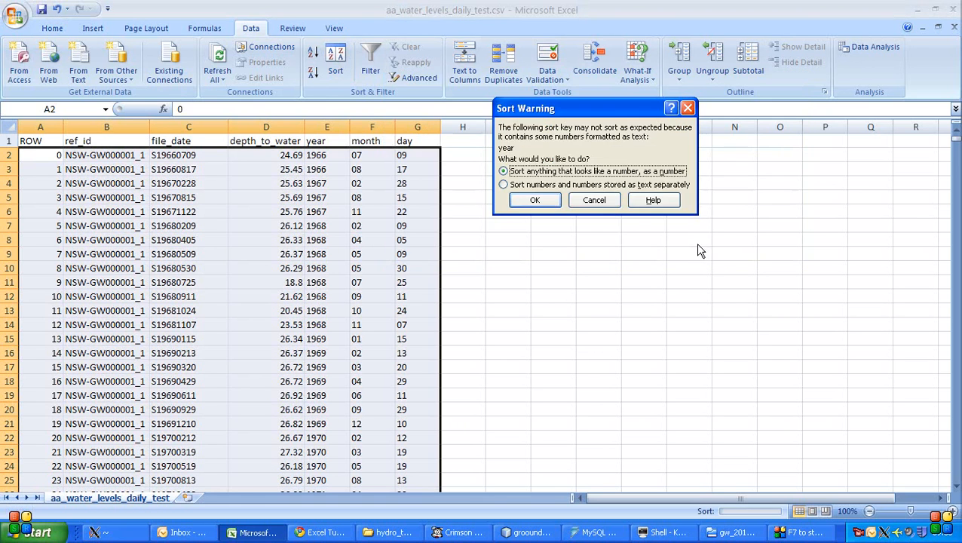
- Choose to sort anything that looks like a number as a number for the year, month and day sort keys
left_click(537, 201)
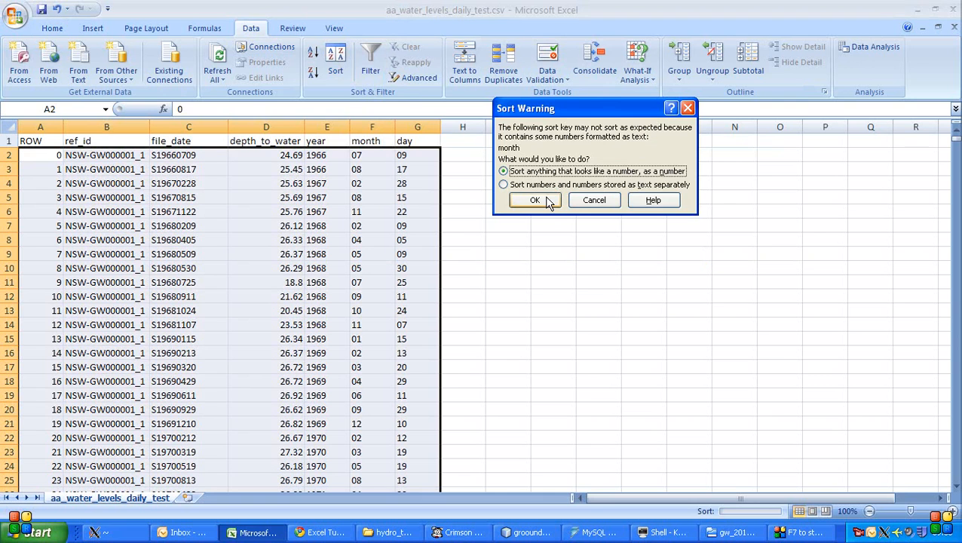
left_click_drag(575, 110, 501, 110)
left_click(458, 199)
left_click(459, 200)
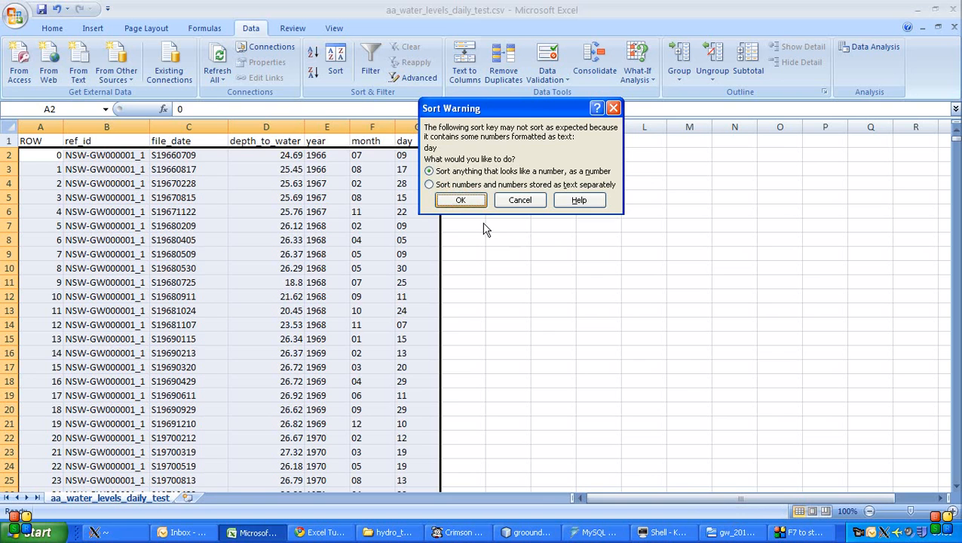
key("Return")
left_click(487, 109)
- Examine the year, month and day columns of the first data rows to check their chronological order
left_click(318, 154)
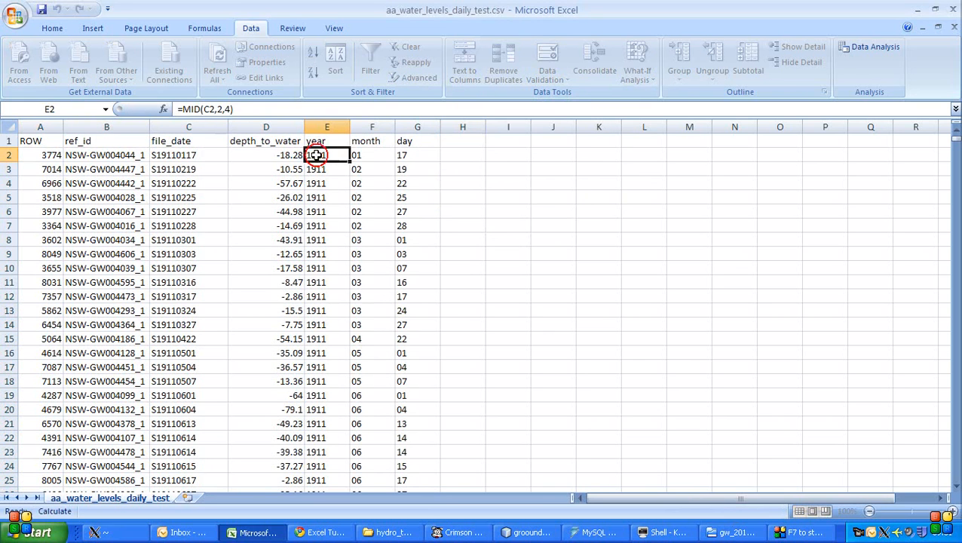
key("Right")
key("Right")
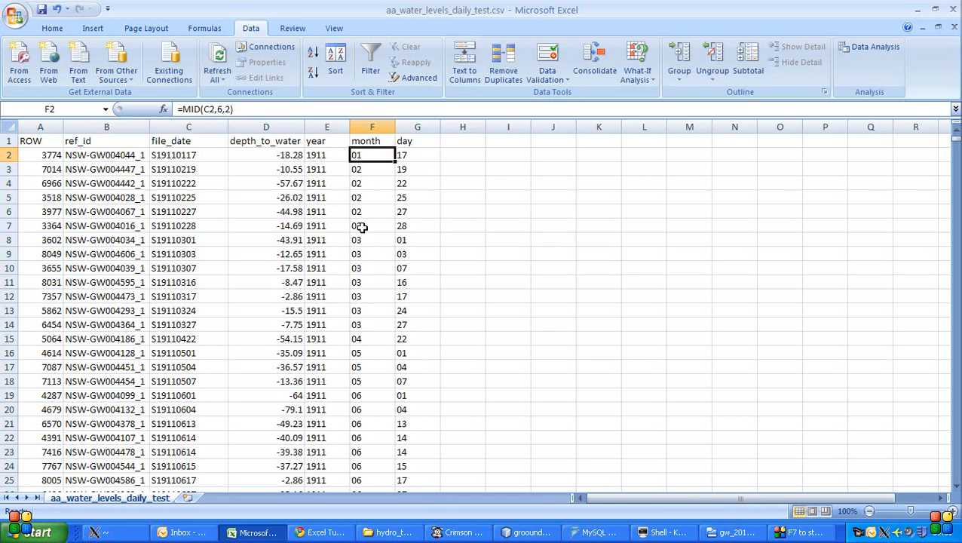
key("Down")
key("Page_Down")
key("Page_Down")
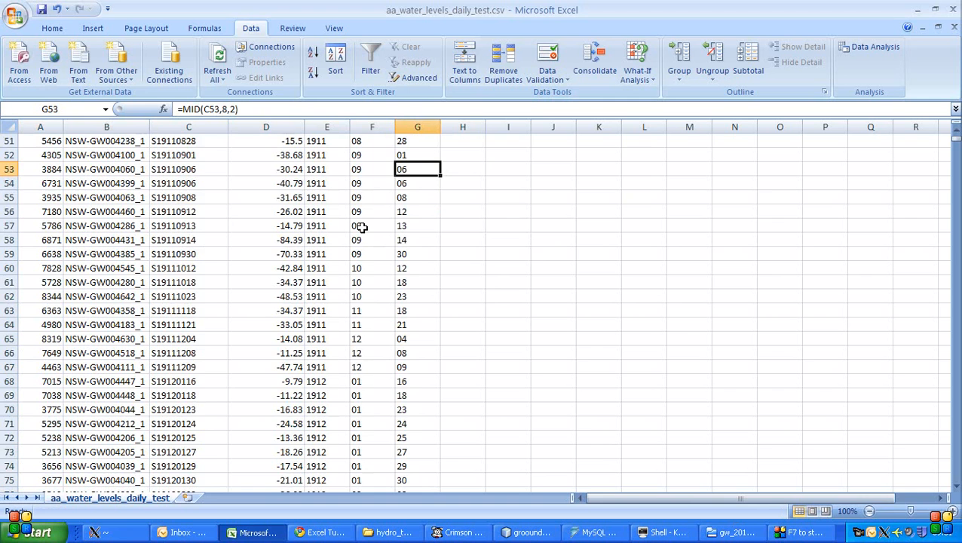
key("Page_Up")
key("Page_Up")
key("Up")
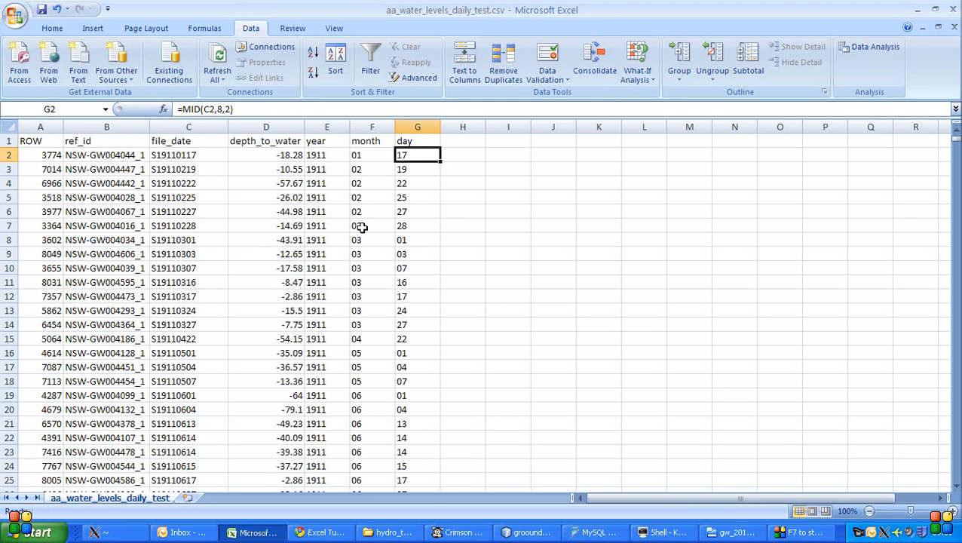
- Add the column header "date" in cell H1, beside the day header
key("Right")
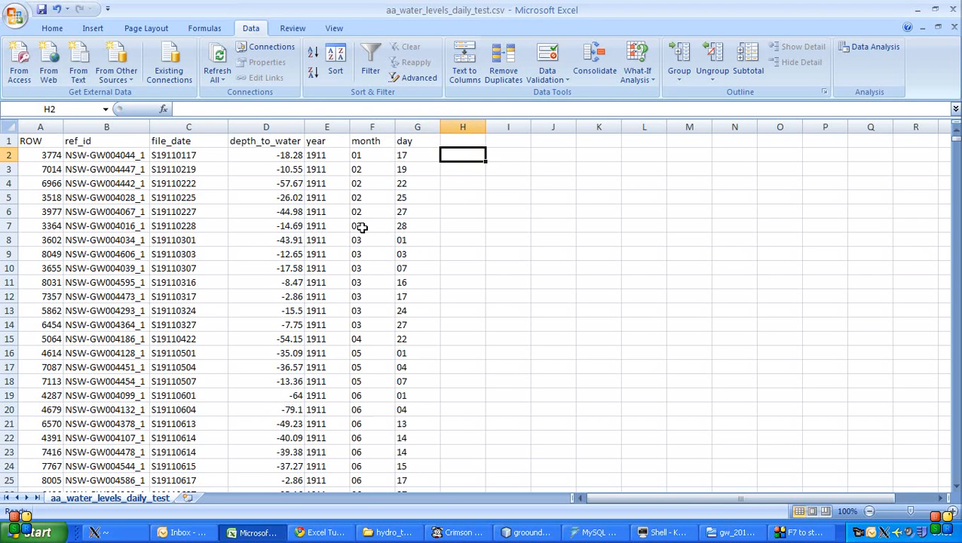
key("Up")
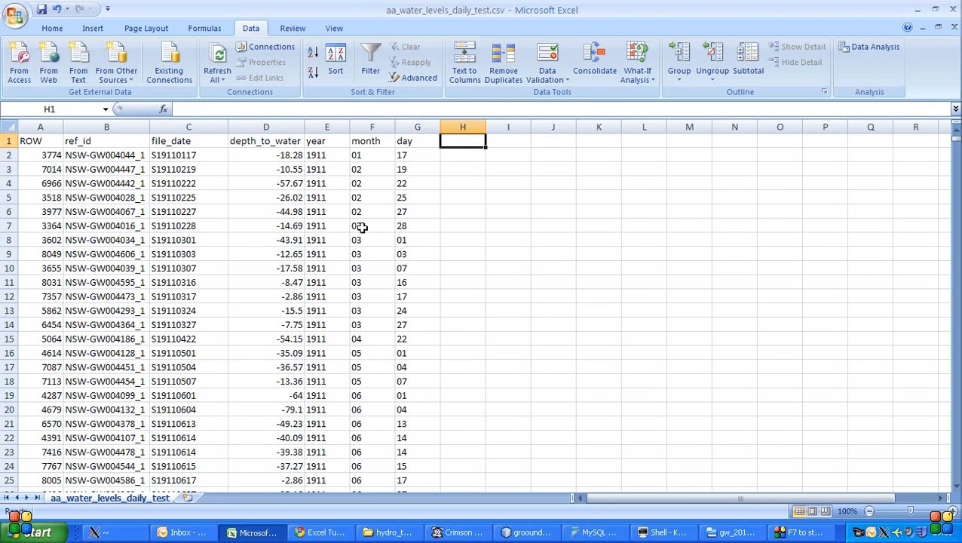
key("Down")
key("Left")
key("Left")
key("Left")
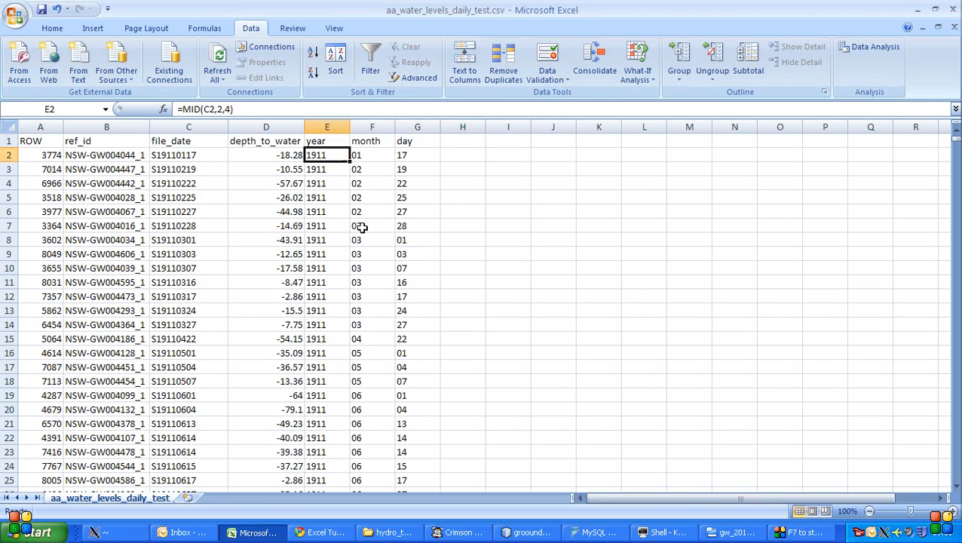
key("Right")
key("Right")
key("Right")
key("Up")
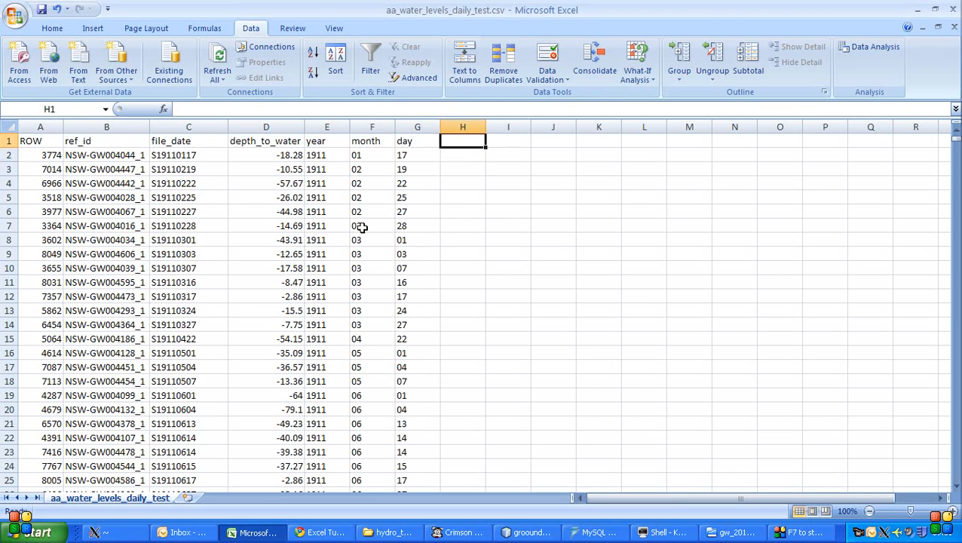
type("date")
key("Return")
- Combine the first row's year, month and day by entering =DATE(E2,F2,G2) in cell H2, and widen column H slightly
type("=")
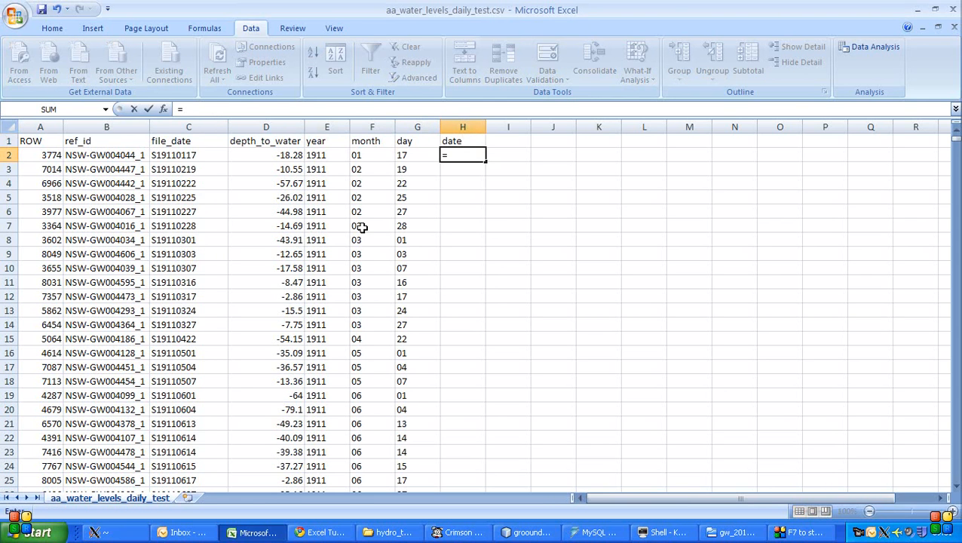
type("date")
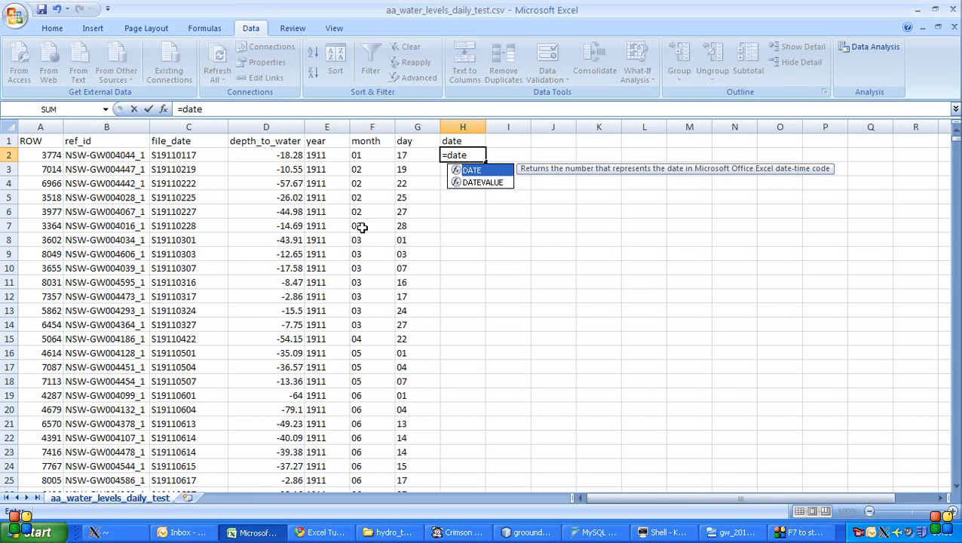
type("(")
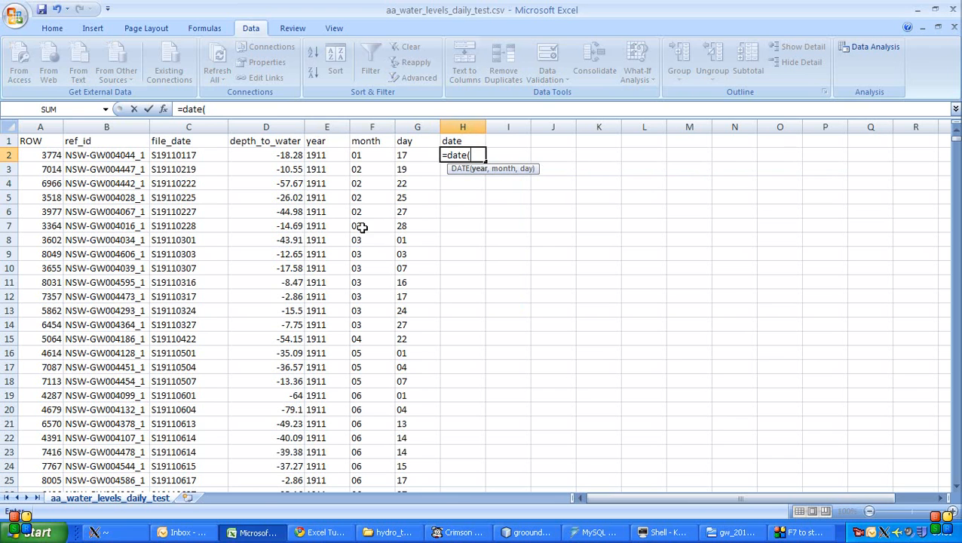
left_click(336, 155)
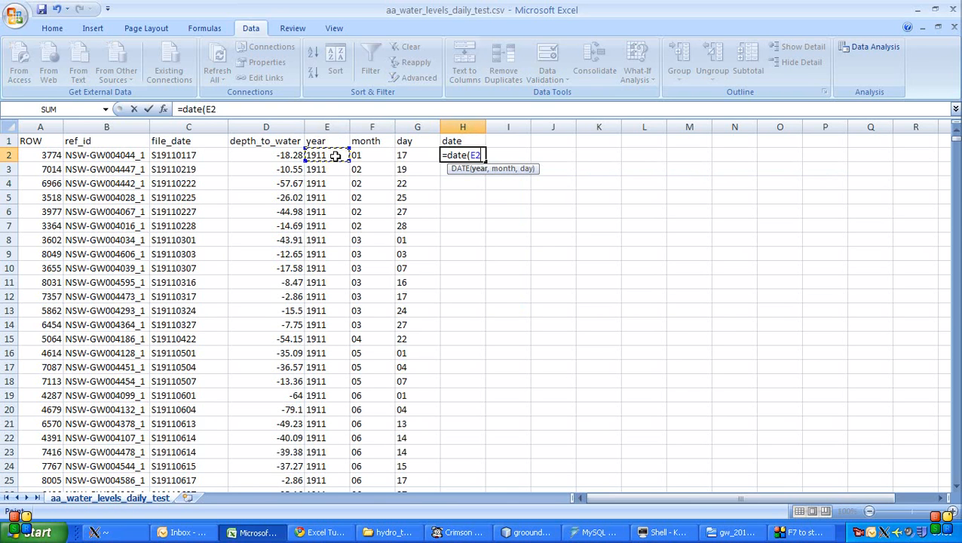
type(",")
left_click(366, 155)
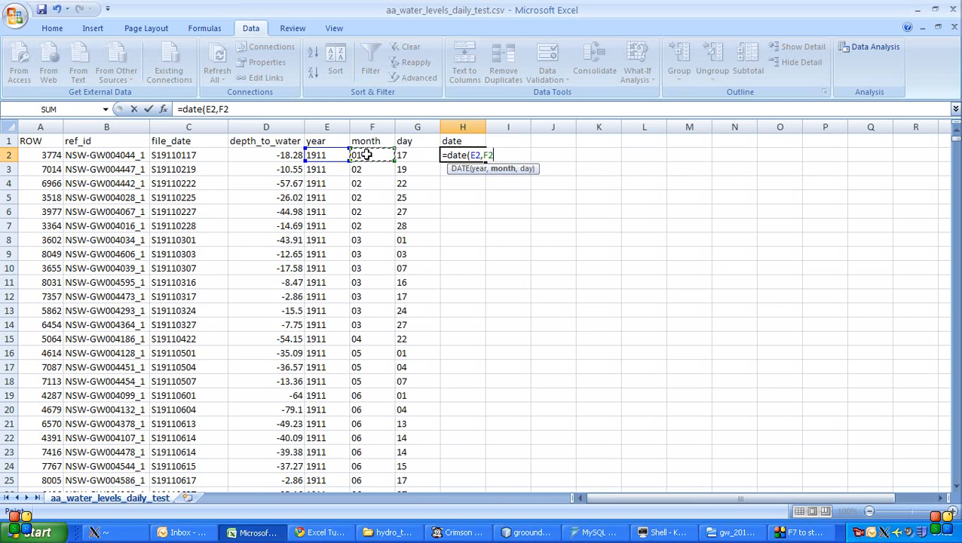
type(",")
left_click(428, 155)
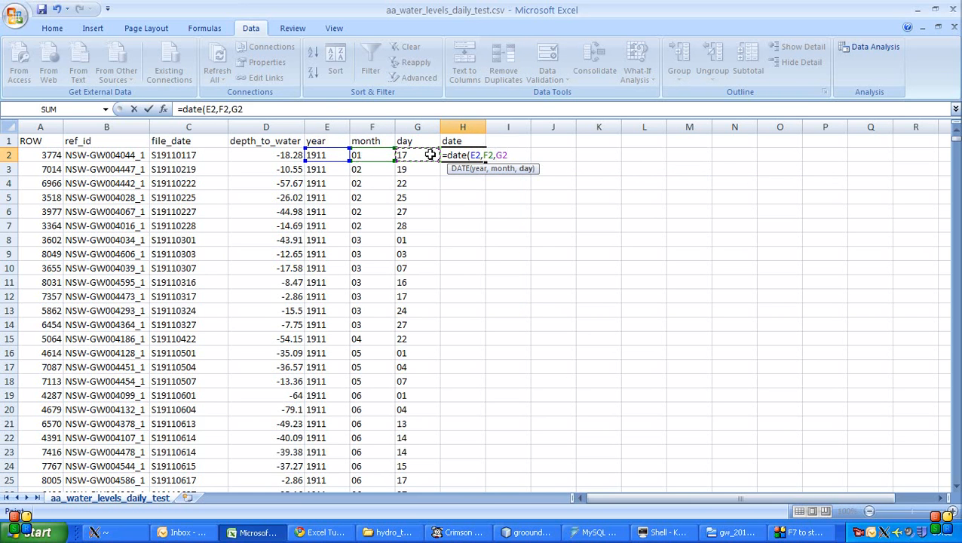
type(")")
key("ctrl+Return")
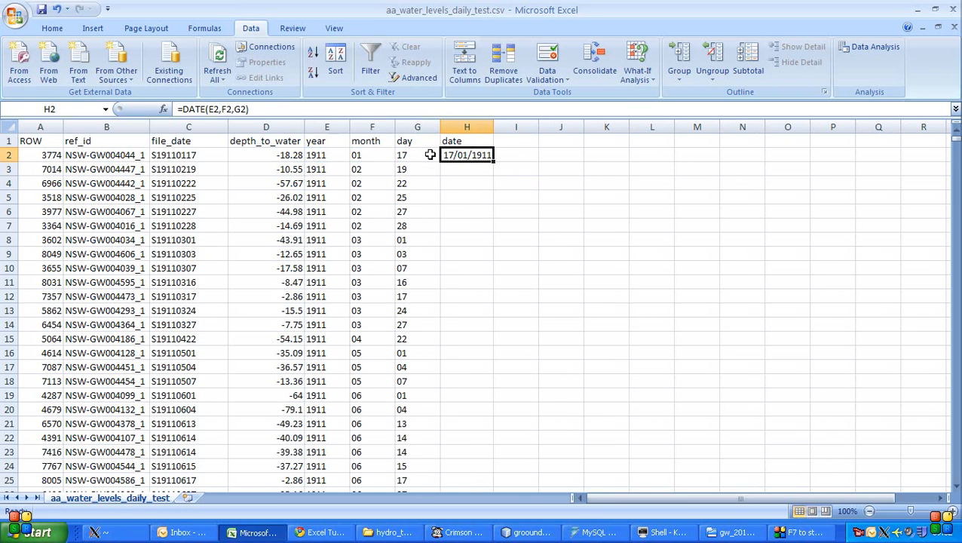
left_click_drag(494, 127, 506, 127)
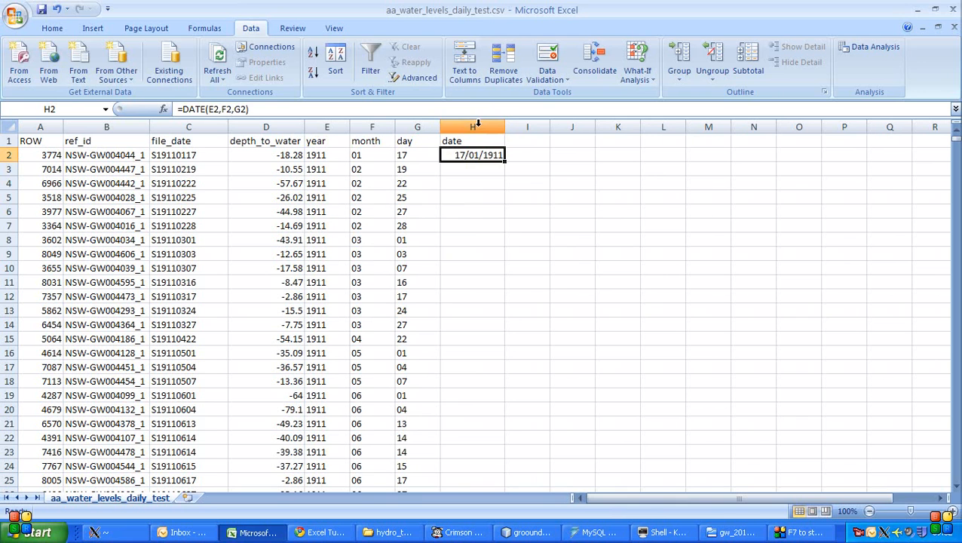
- Copy the DATE formula from H2 down the date column to the last data row, 448800
right_click(478, 126)
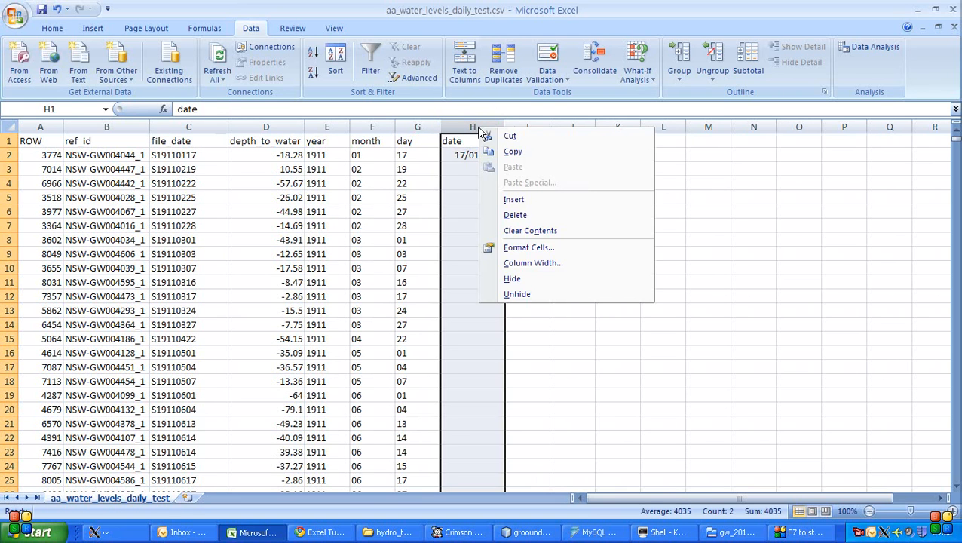
left_click(460, 156)
left_click(459, 155)
key("ctrl+c")
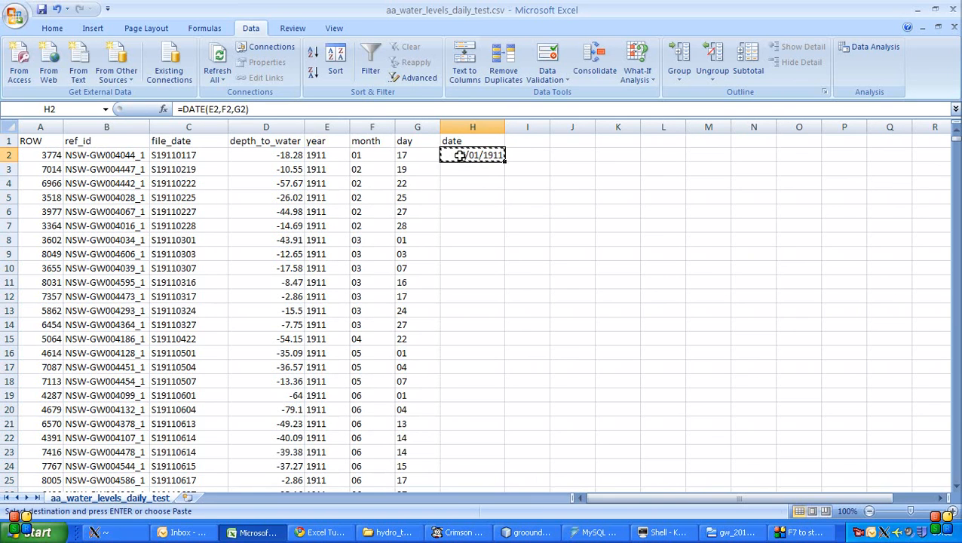
key("Left")
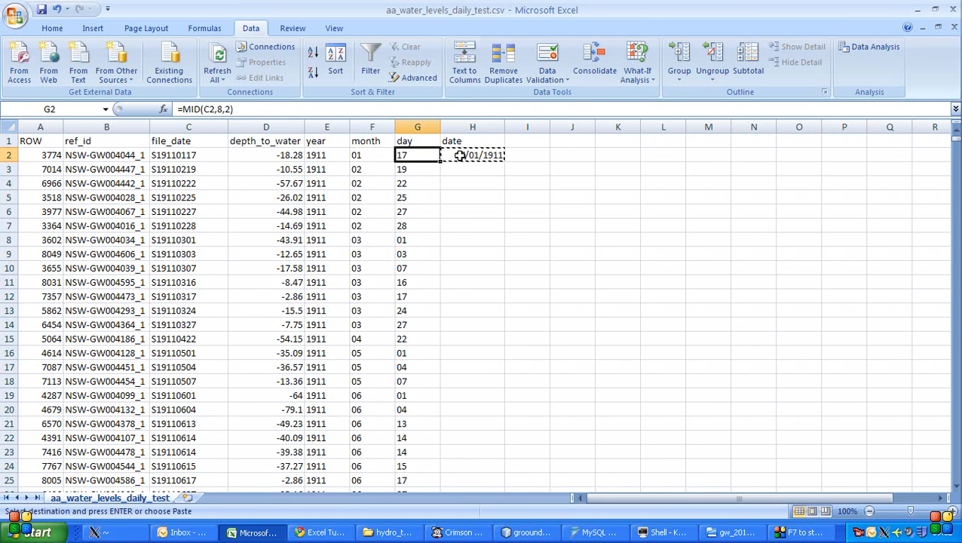
key("ctrl+Down")
key("Right")
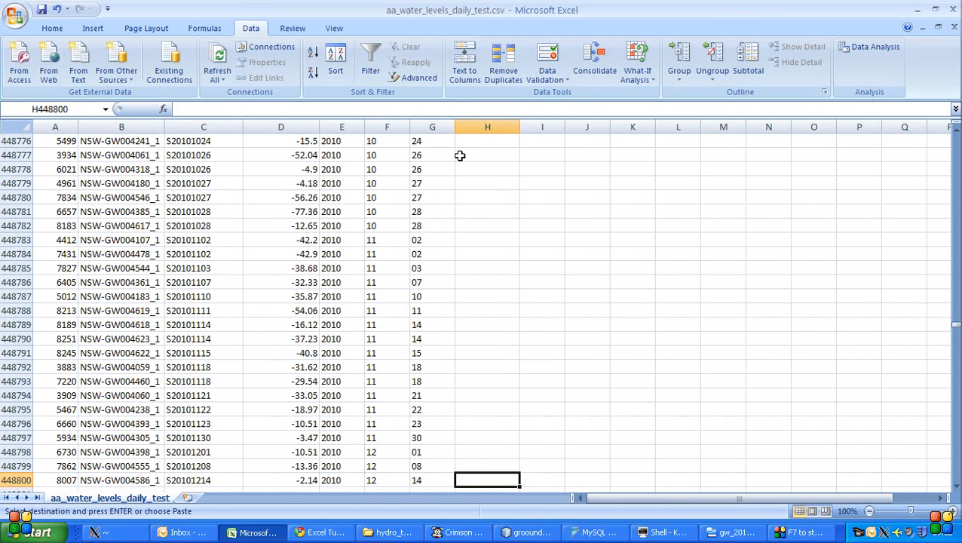
key("ctrl+shift+Up")
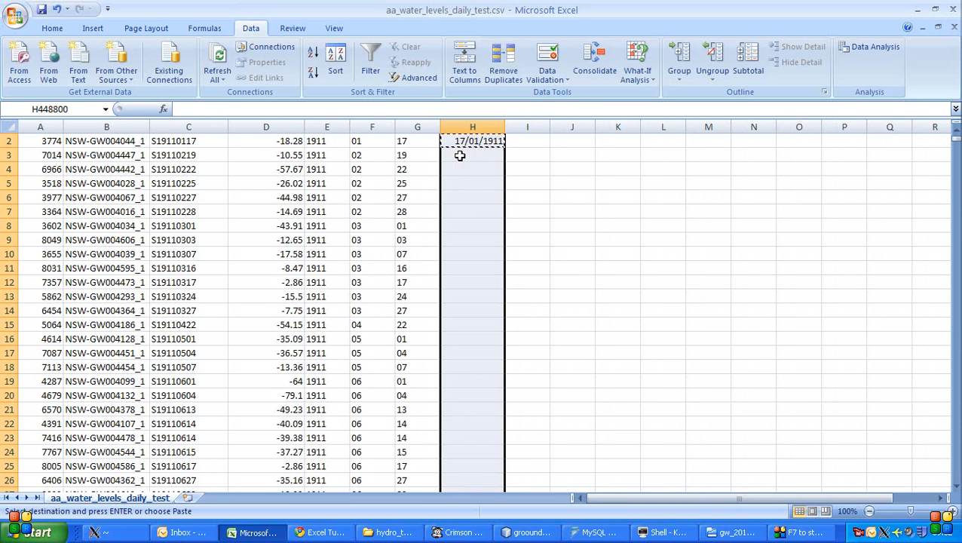
key("Return")
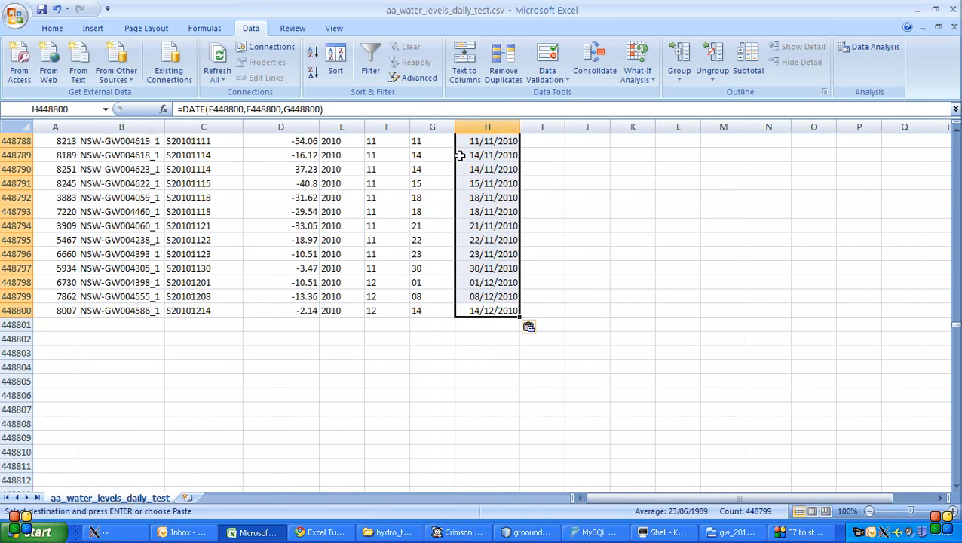
- Compare the first data row's file_date string in C2 with its date in H2, and clear the copy selection
key("Up")
key("ctrl+Up")
key("Down")
key("Left")
key("Left")
key("Left")
key("Left")
key("Left")
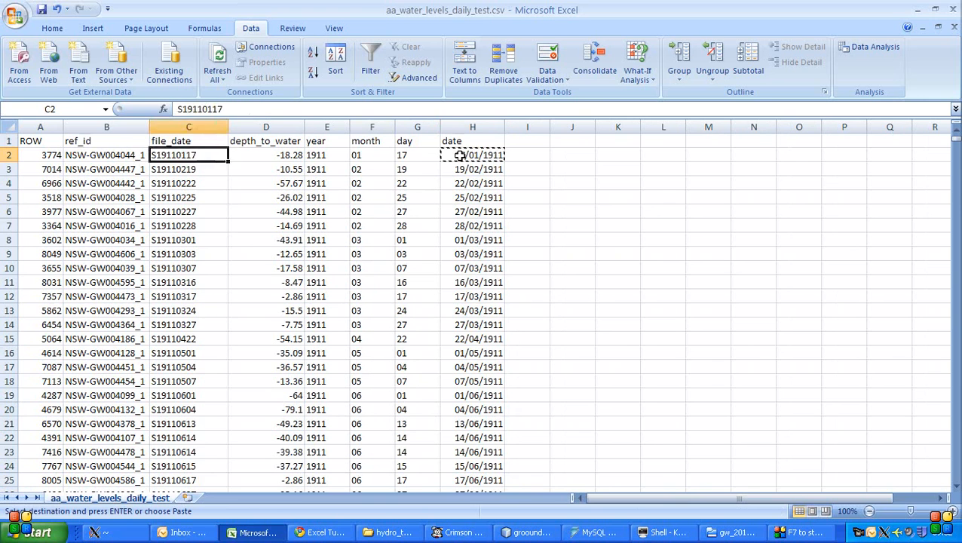
key("Right")
key("Right")
key("Right")
key("Right")
key("Right")
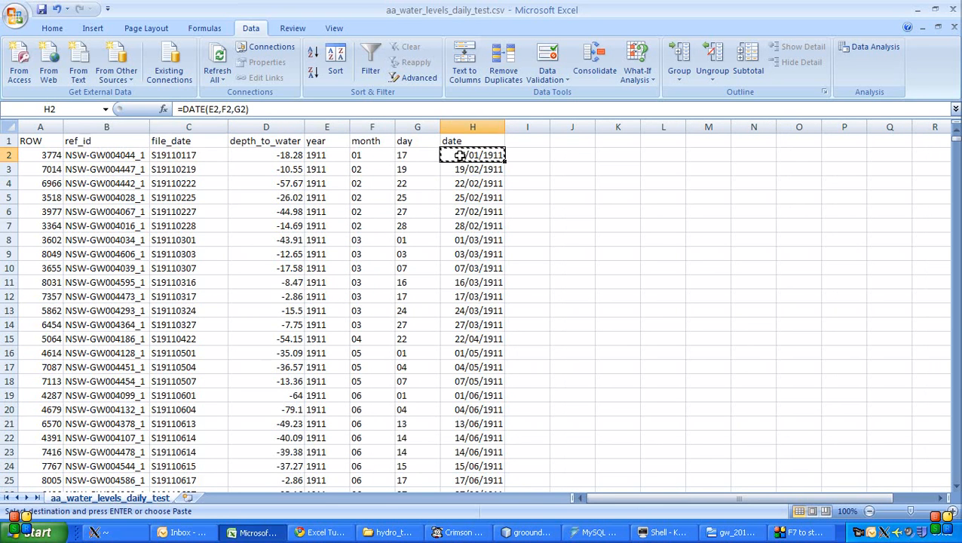
key("Escape")
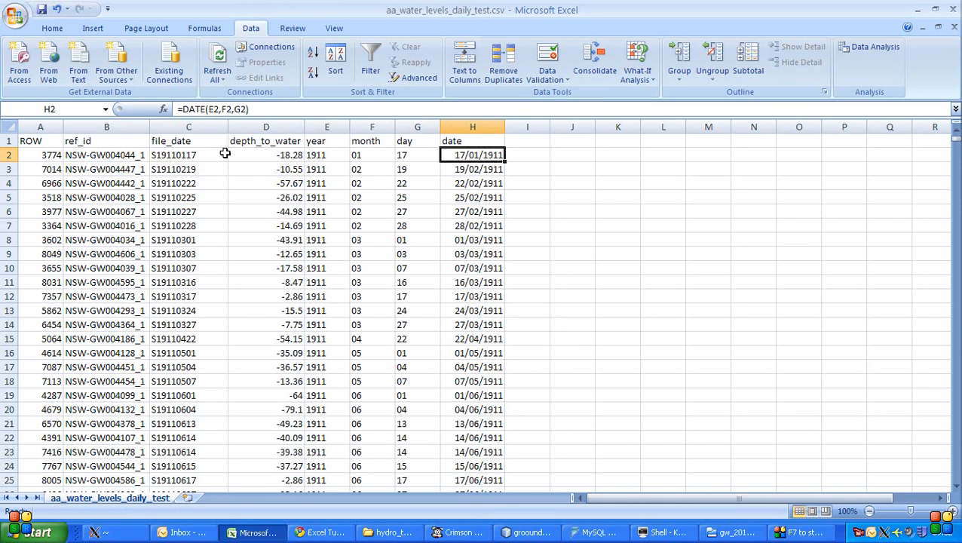
left_click(222, 154)
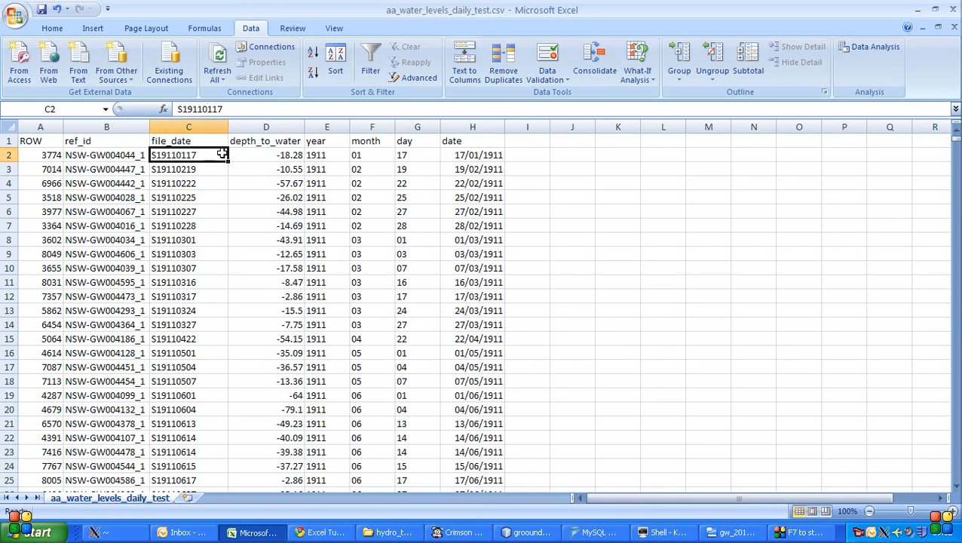
- Format column H with the long date type "*Wednesday, 14 March 2001" and fit the column width to its contents
left_click(458, 126)
right_click(463, 128)
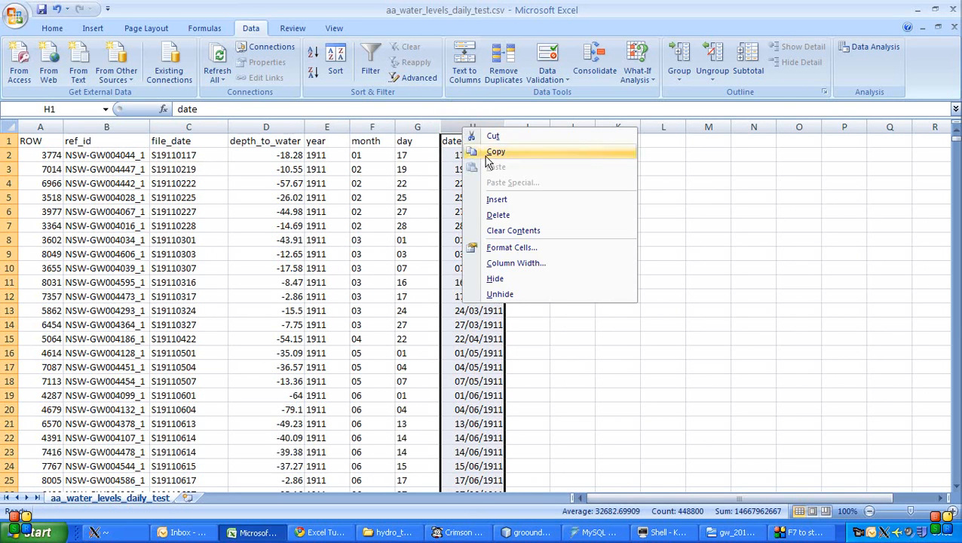
left_click(511, 247)
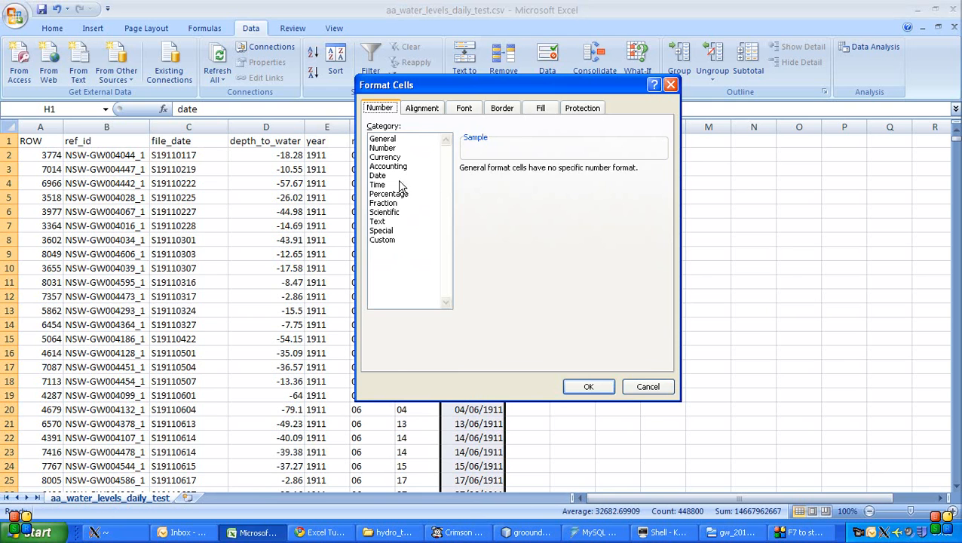
left_click(380, 175)
left_click(533, 189)
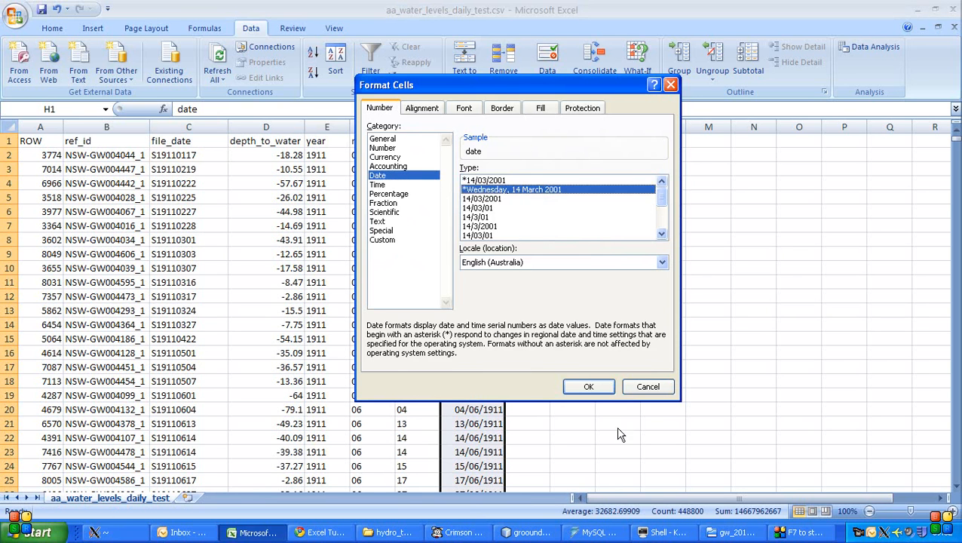
left_click(590, 388)
double_click(504, 127)
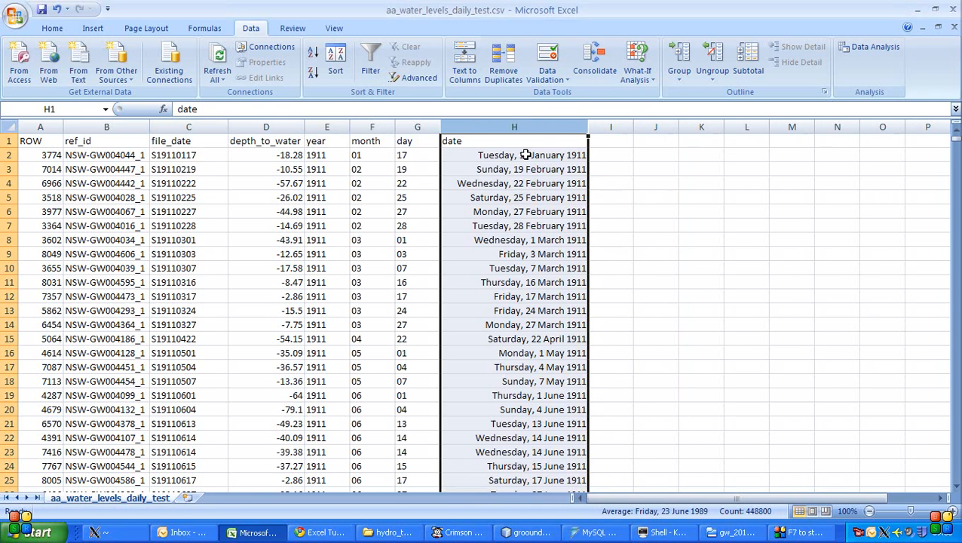
- Check the long-format dates further down column H against the file_date strings, such as the one in C55
left_click(525, 154)
scroll(611, 202, "down", 1)
scroll(610, 202, "down", 15)
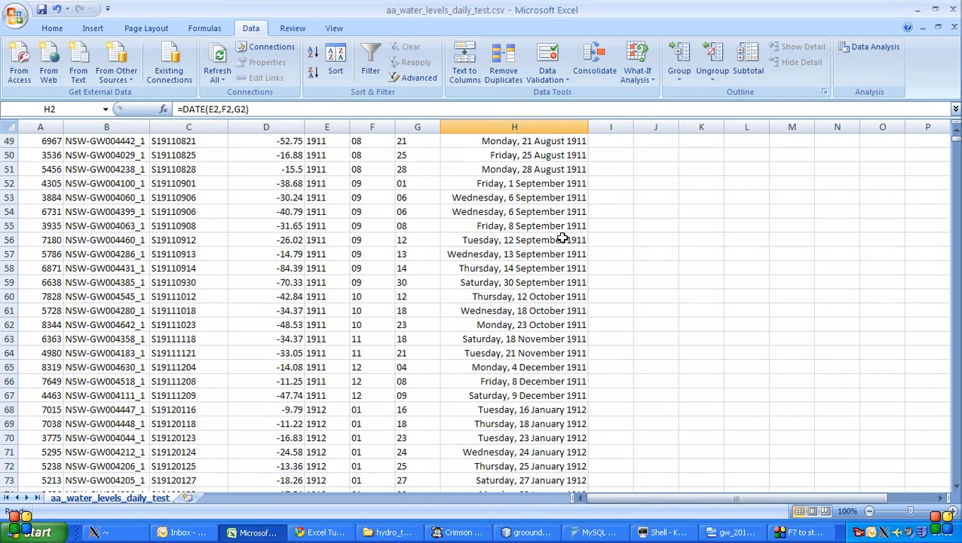
left_click(204, 225)
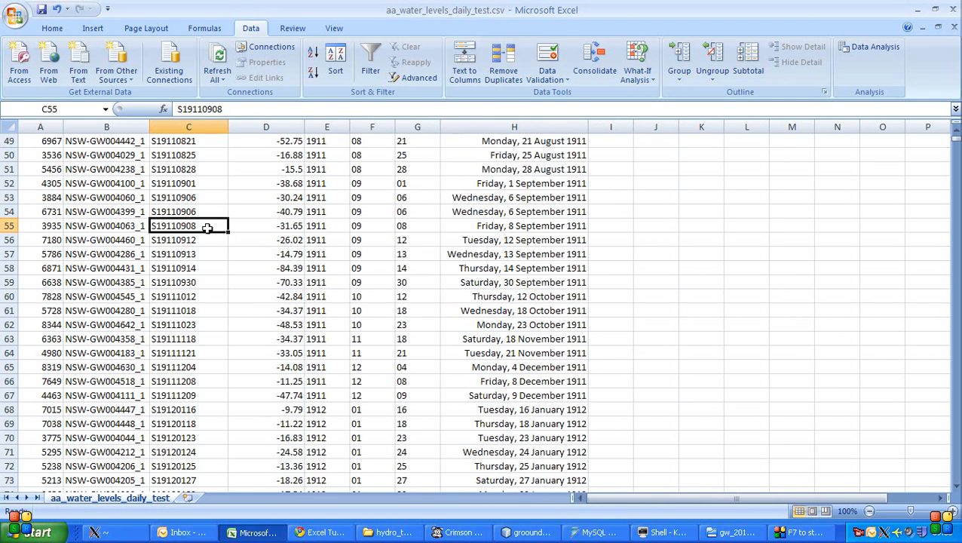